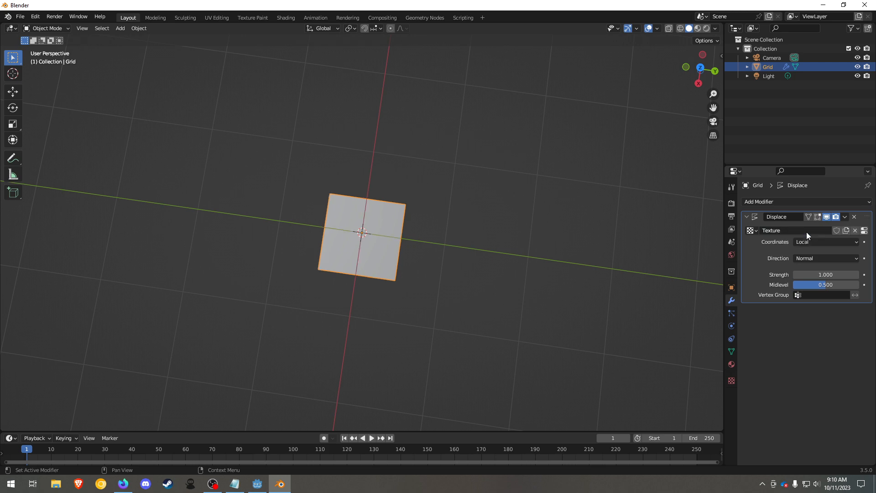
Load tut.png from the heightmap folder in Pictures as the image for the grid's Displace texture
{"action": "left_click", "coordinate": [865, 230]}
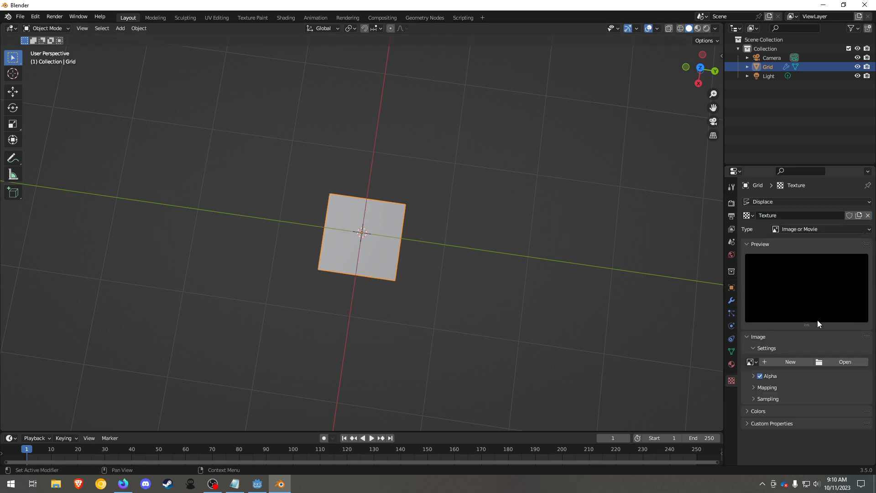
{"action": "left_click", "coordinate": [830, 362]}
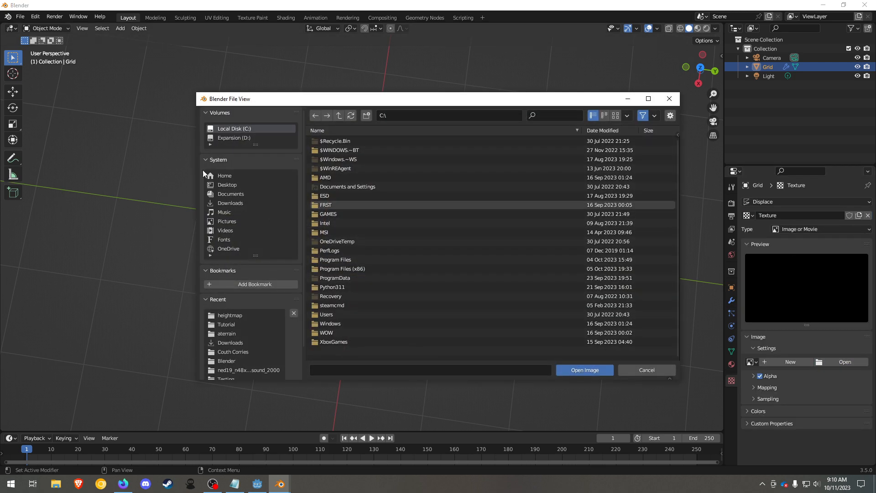
{"action": "left_click", "coordinate": [227, 221]}
{"action": "double_click", "coordinate": [332, 150]}
{"action": "left_click", "coordinate": [333, 142]}
{"action": "left_click", "coordinate": [575, 369]}
{"action": "middle_click_drag", "start_coordinate": [461, 302], "coordinate": [472, 278]}
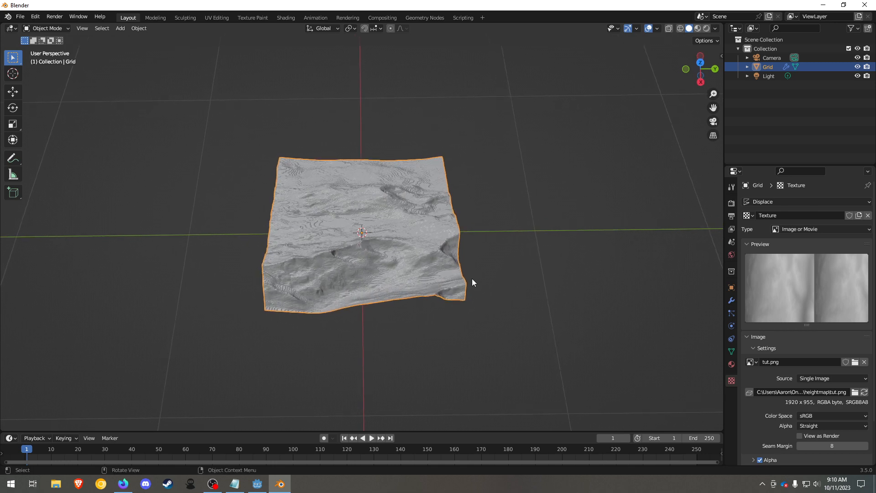
Set the grid object's X scale to 65 and Y scale to 31.85
{"action": "left_click", "coordinate": [732, 288]}
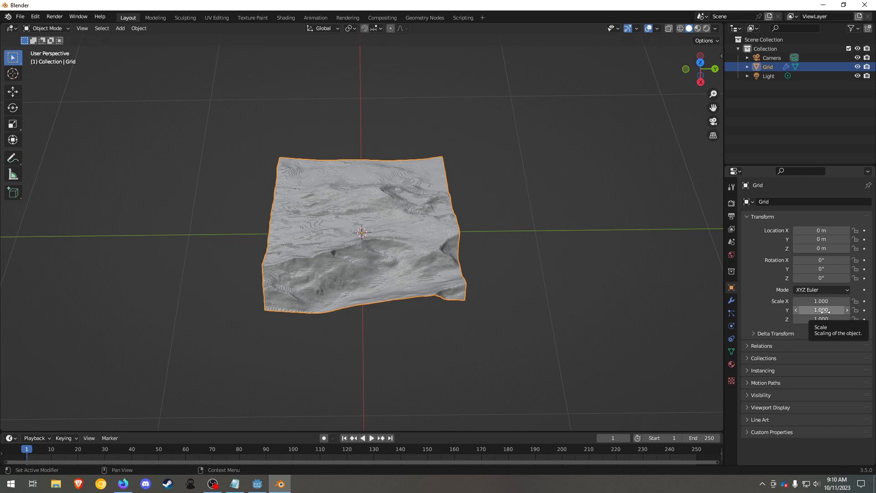
{"action": "left_click", "coordinate": [829, 300]}
{"action": "type", "text": "65"}
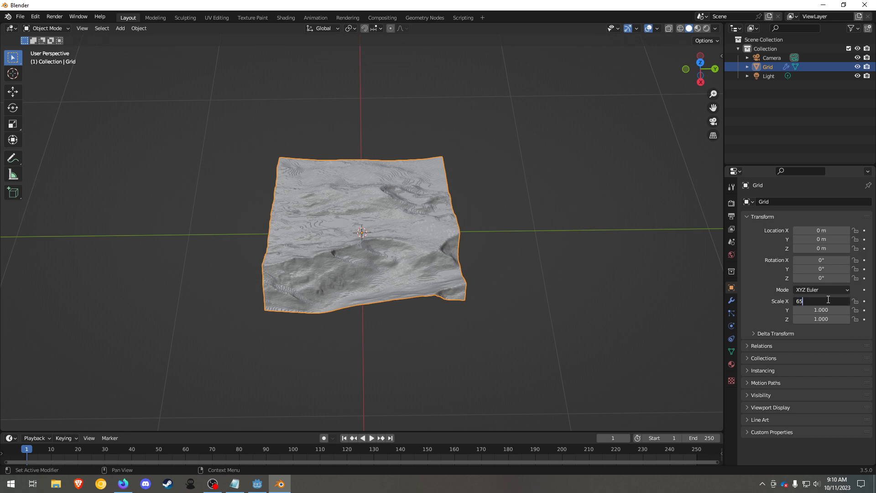
{"action": "key", "text": "Tab"}
{"action": "type", "text": "31.85"}
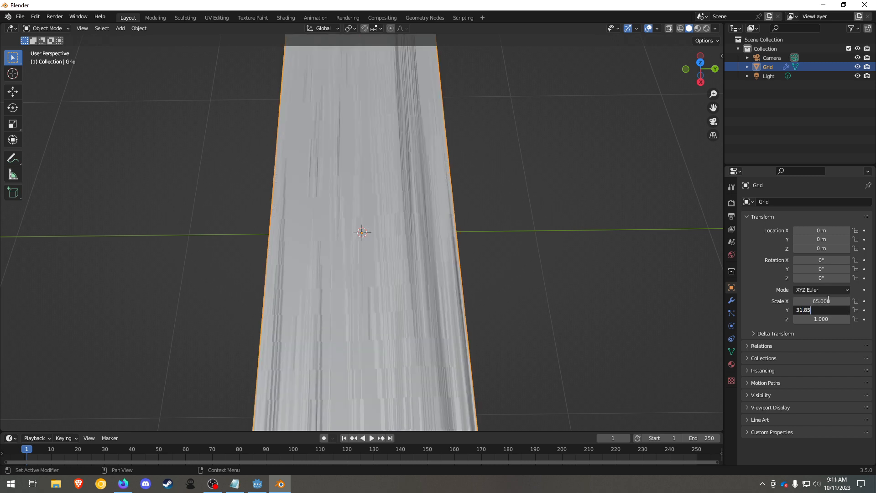
{"action": "key", "text": "Return"}
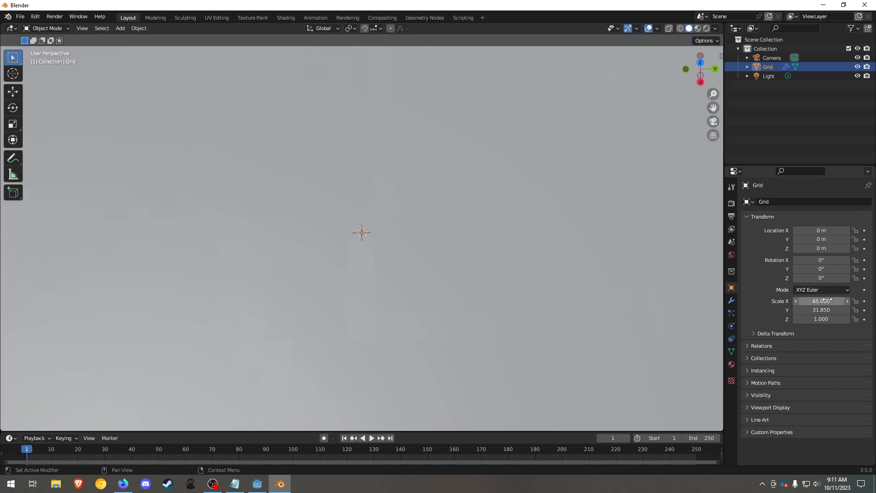
{"action": "scroll", "coordinate": [515, 310], "scroll_direction": "down", "scroll_amount": 5}
{"action": "middle_click_drag", "start_coordinate": [515, 314], "coordinate": [407, 287]}
{"action": "scroll", "coordinate": [410, 297], "scroll_direction": "up", "scroll_amount": 3}
{"action": "scroll", "coordinate": [407, 288], "scroll_direction": "up", "scroll_amount": 1}
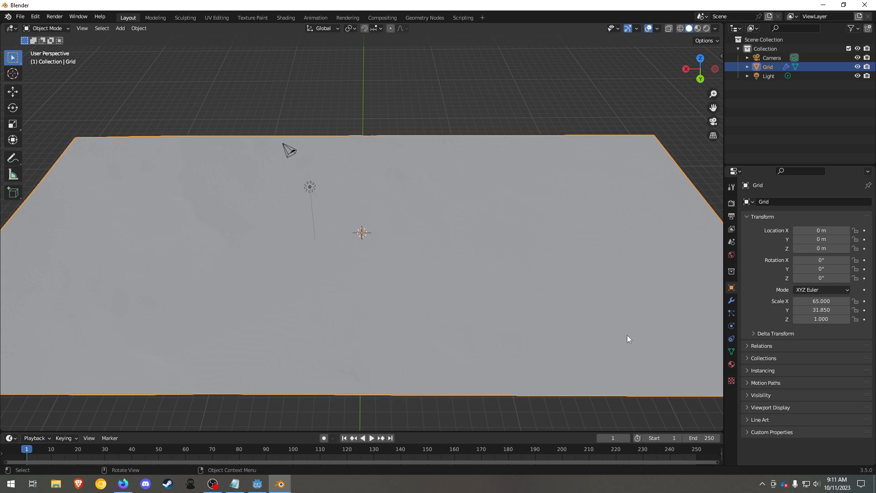
Set the grid object's Z scale to 18.95
{"action": "left_click", "coordinate": [820, 321]}
{"action": "type", "text": "18.95"}
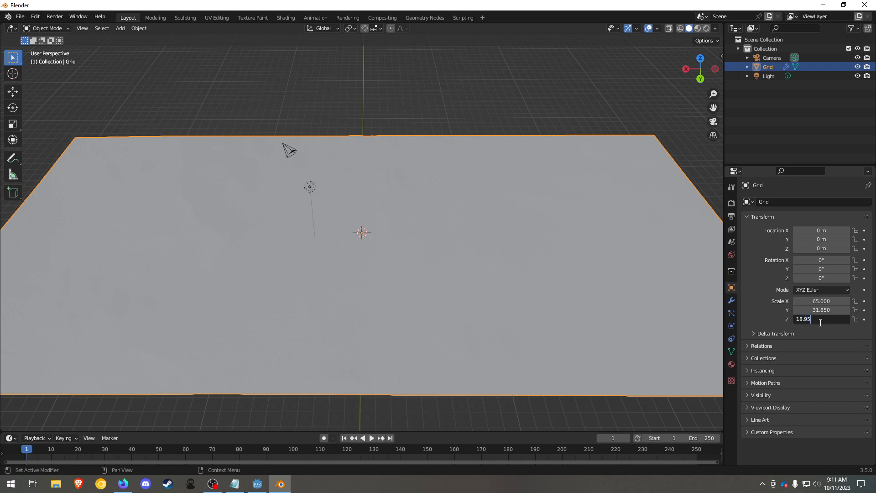
{"action": "key", "text": "Return"}
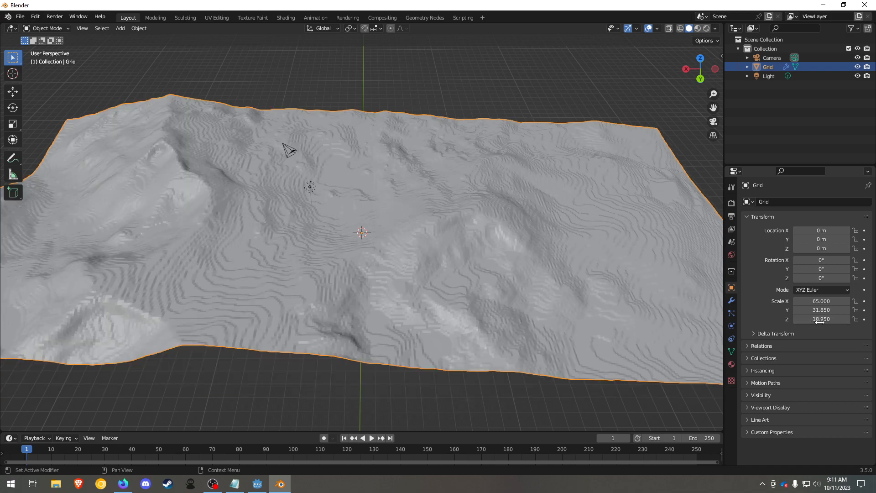
{"action": "mouse_move", "coordinate": [422, 402]}
{"action": "middle_mouse_down"}
{"action": "mouse_move", "coordinate": [417, 380]}
{"action": "mouse_move", "coordinate": [379, 372]}
{"action": "mouse_move", "coordinate": [255, 379]}
{"action": "mouse_move", "coordinate": [300, 367]}
{"action": "mouse_move", "coordinate": [363, 375]}
{"action": "mouse_move", "coordinate": [470, 410]}
{"action": "mouse_move", "coordinate": [444, 393]}
{"action": "mouse_move", "coordinate": [430, 395]}
{"action": "middle_mouse_up"}
Add a Smooth Corrective modifier to the displaced grid with a factor of 0.4
{"action": "left_click", "coordinate": [731, 301]}
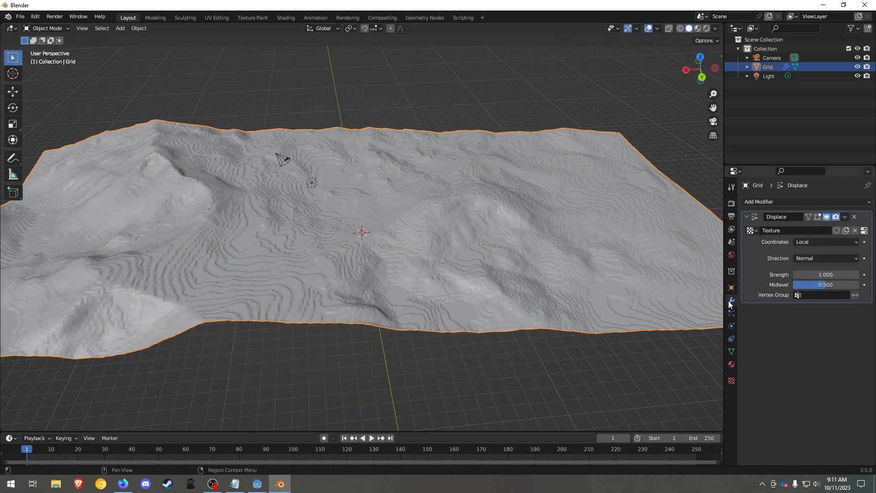
{"action": "left_click", "coordinate": [766, 204]}
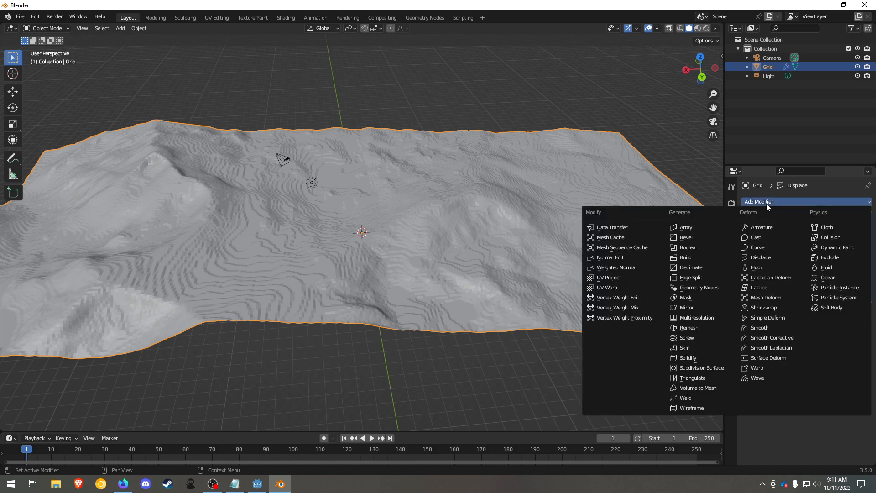
{"action": "left_click", "coordinate": [782, 337]}
{"action": "left_click", "coordinate": [827, 323]}
{"action": "type", "text": "0.4"}
{"action": "key", "text": "Return"}
{"action": "middle_click_drag", "start_coordinate": [698, 354], "coordinate": [272, 286]}
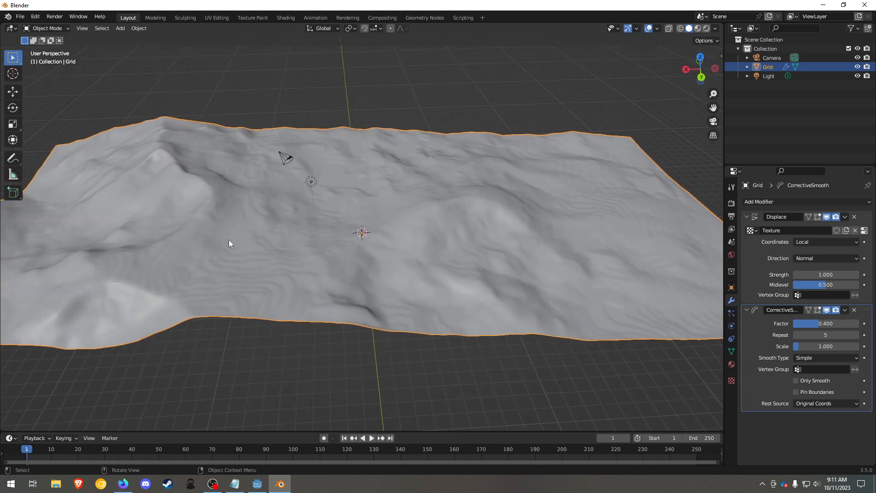
Export the terrain as Wavefront OBJ to D:\Tutorial under the name untitled.obj
{"action": "left_click", "coordinate": [24, 20]}
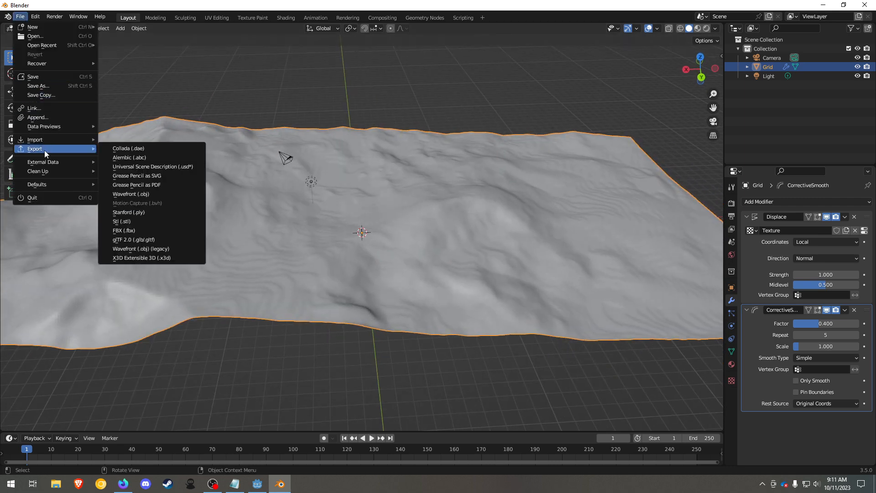
{"action": "mouse_move", "coordinate": [56, 144]}
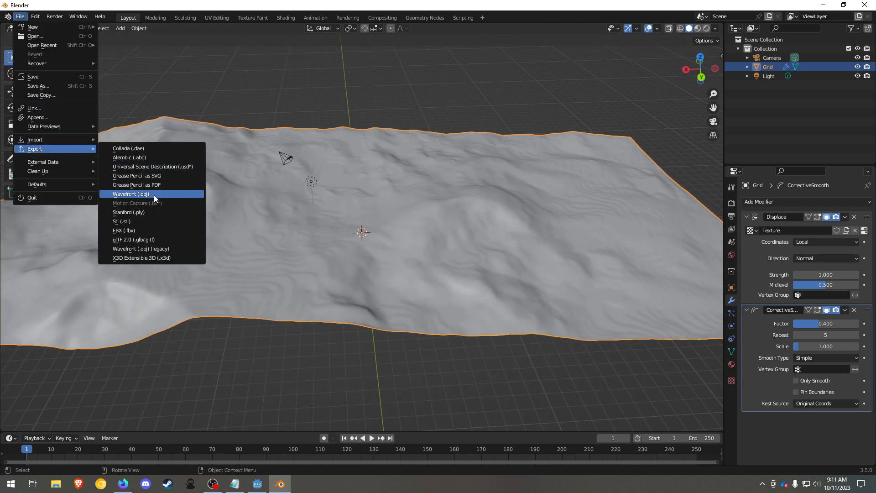
{"action": "left_click", "coordinate": [154, 195]}
{"action": "left_click", "coordinate": [231, 138]}
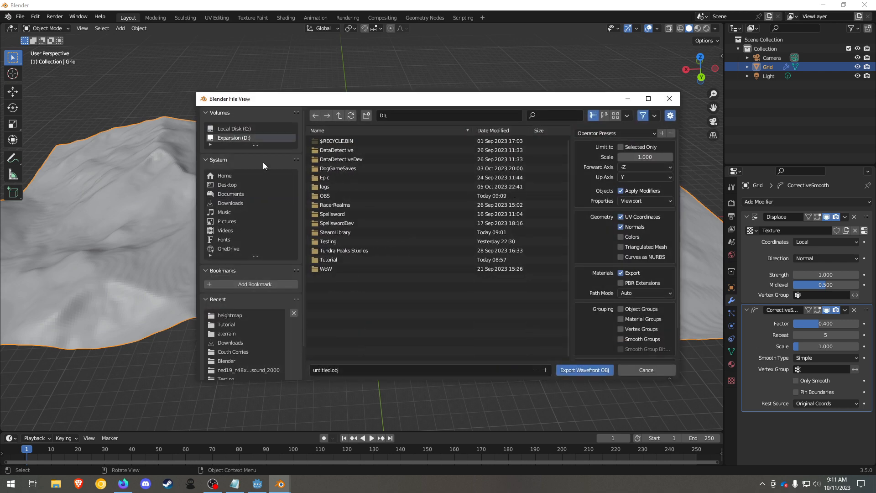
{"action": "left_click", "coordinate": [329, 260]}
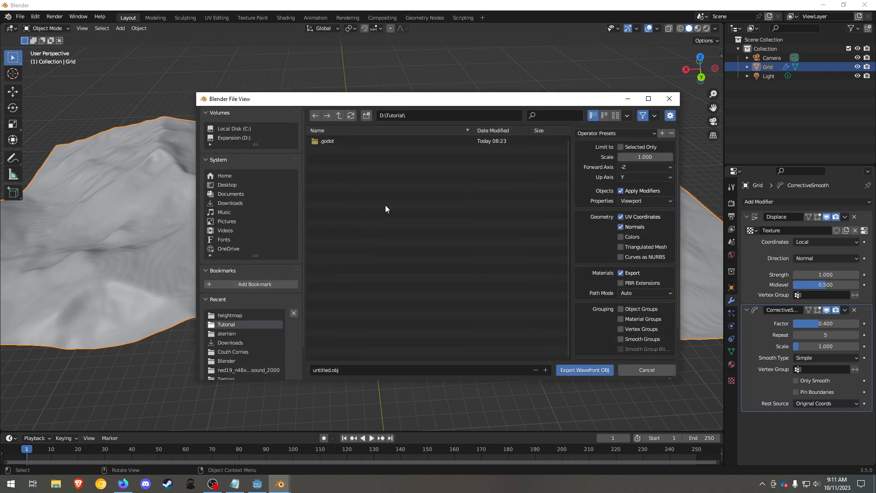
{"action": "left_click", "coordinate": [584, 370]}
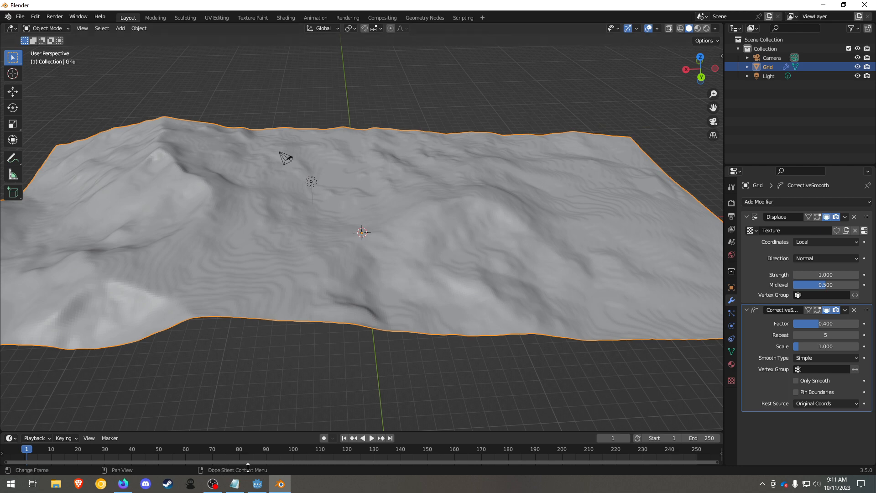
Switch to Godot, create a 3D scene root and add a MeshInstance3D child node to it
{"action": "left_click", "coordinate": [257, 484]}
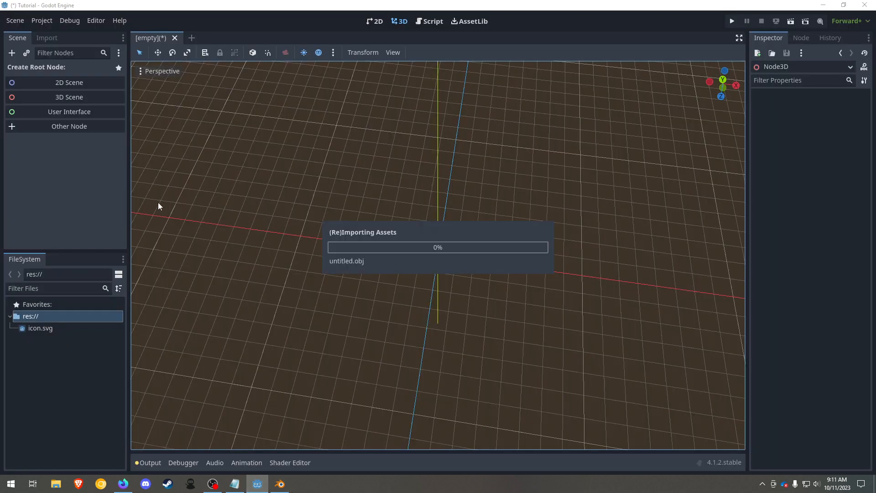
{"action": "left_click", "coordinate": [53, 98]}
{"action": "right_click", "coordinate": [41, 75]}
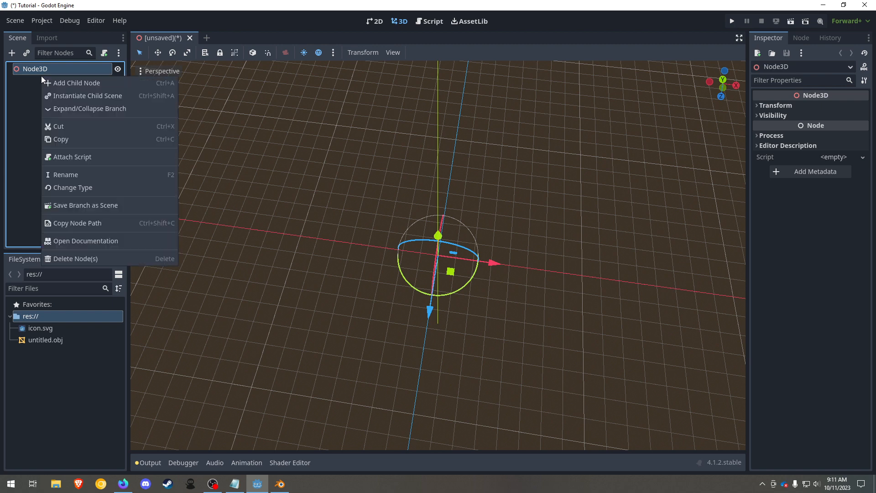
{"action": "left_click", "coordinate": [69, 87]}
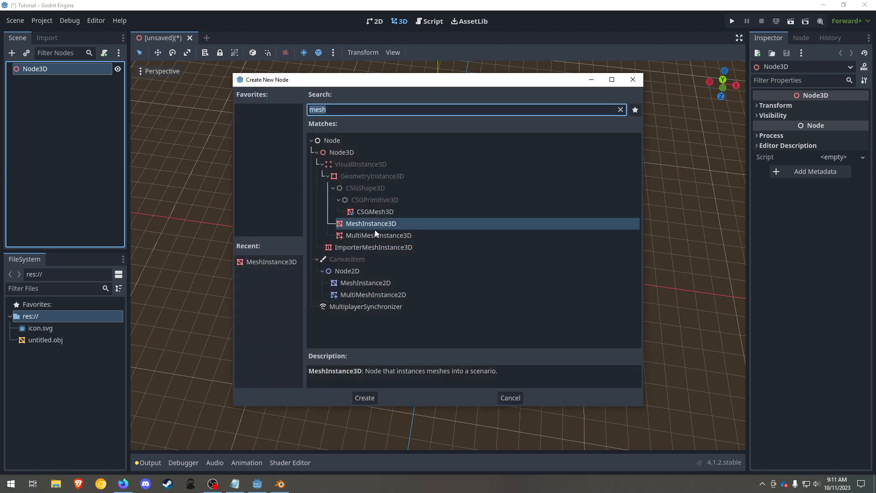
{"action": "double_click", "coordinate": [367, 225]}
Load untitled.obj as the mesh of the MeshInstance3D and frame it in the viewport
{"action": "left_click", "coordinate": [863, 109]}
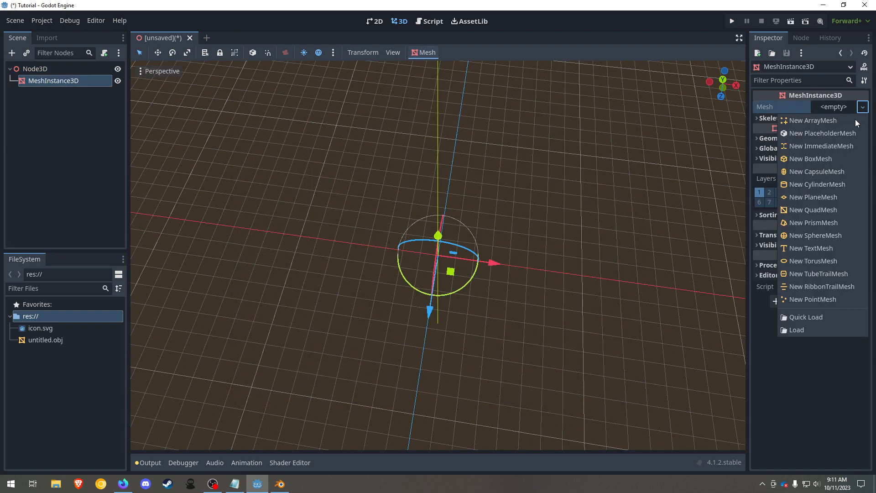
{"action": "left_click", "coordinate": [805, 329]}
{"action": "left_click", "coordinate": [297, 144]}
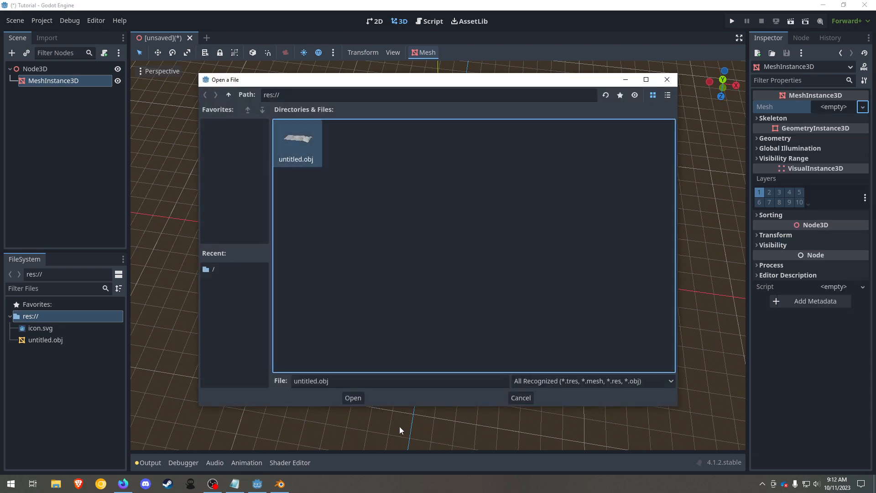
{"action": "left_click", "coordinate": [353, 397]}
{"action": "key", "text": "f"}
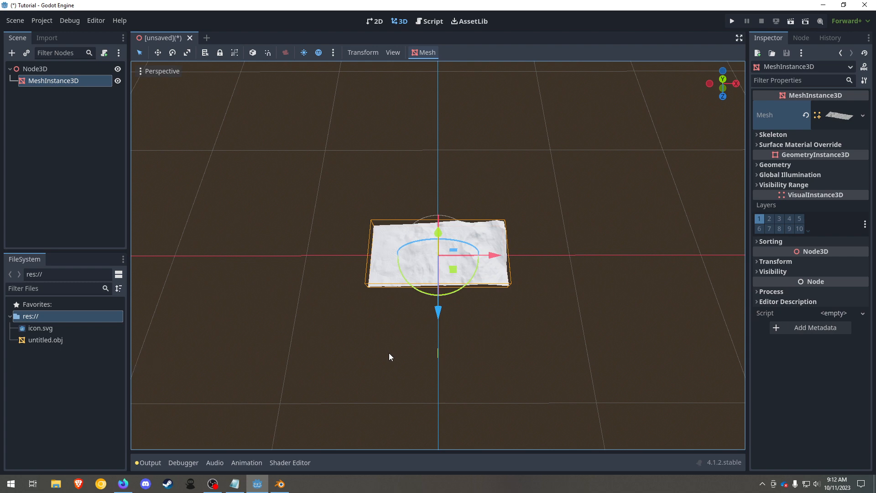
Scale the MeshInstance3D uniformly to 100 on all axes
{"action": "left_click", "coordinate": [758, 261]}
{"action": "left_click", "coordinate": [772, 339]}
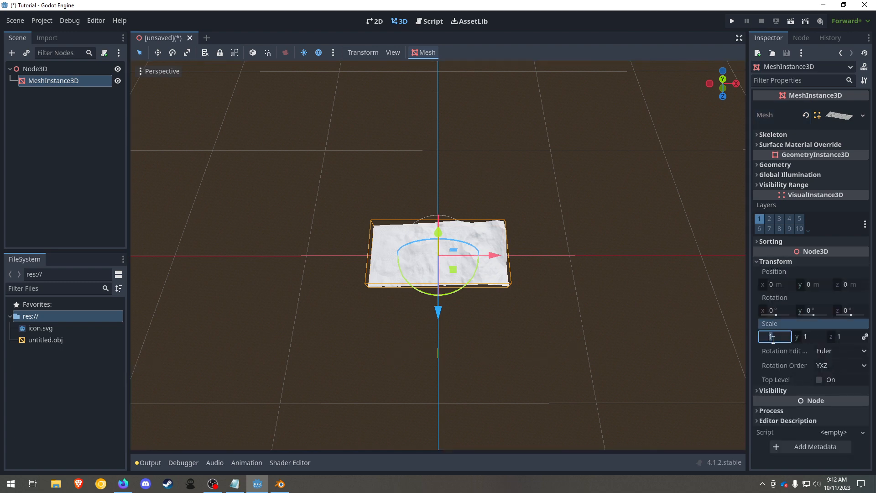
{"action": "type", "text": "100"}
{"action": "key", "text": "Return"}
{"action": "scroll", "coordinate": [597, 321], "scroll_direction": "down", "scroll_amount": 5}
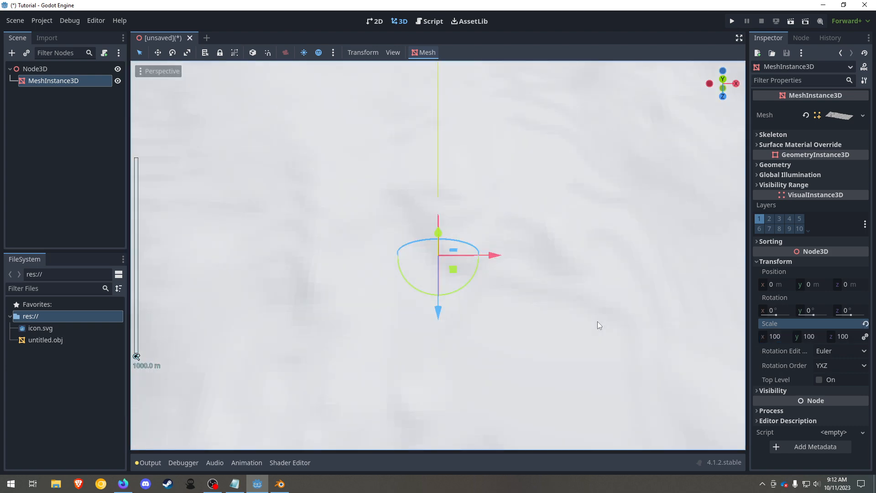
Move the terrain mesh down along the Y axis to about -1277 m
{"action": "middle_click_drag", "start_coordinate": [564, 381], "coordinate": [549, 319]}
{"action": "left_click_drag", "start_coordinate": [436, 218], "coordinate": [445, 407]}
{"action": "key", "text": "f"}
{"action": "middle_click_drag", "start_coordinate": [538, 328], "coordinate": [559, 326]}
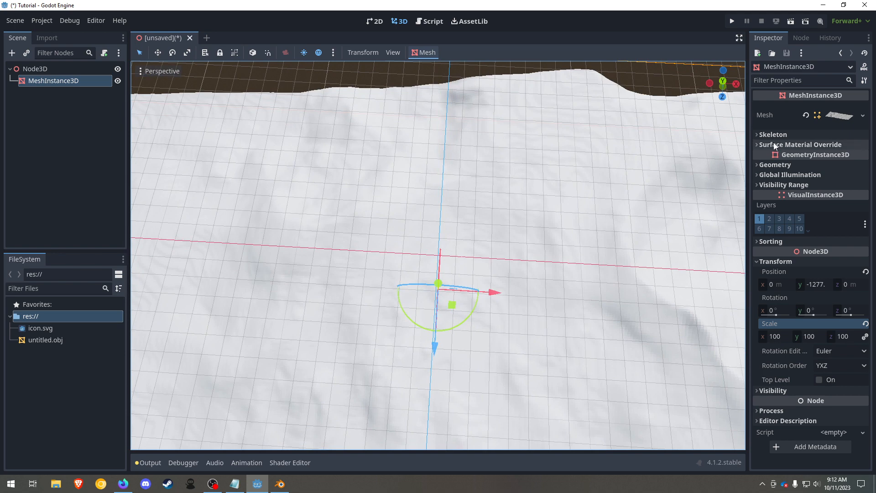
Assign a new StandardMaterial3D as the terrain mesh's surface material override and expand its settings
{"action": "left_click", "coordinate": [774, 145]}
{"action": "left_click", "coordinate": [861, 157]}
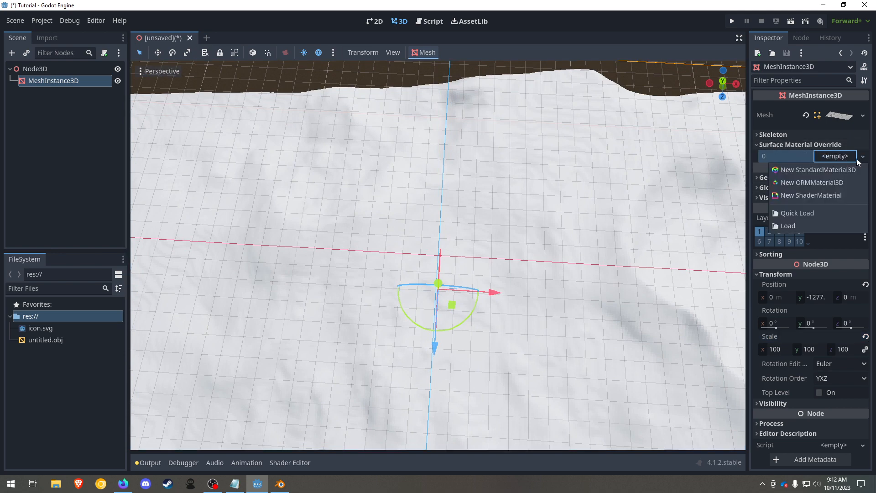
{"action": "left_click", "coordinate": [840, 168]}
{"action": "left_click", "coordinate": [838, 162]}
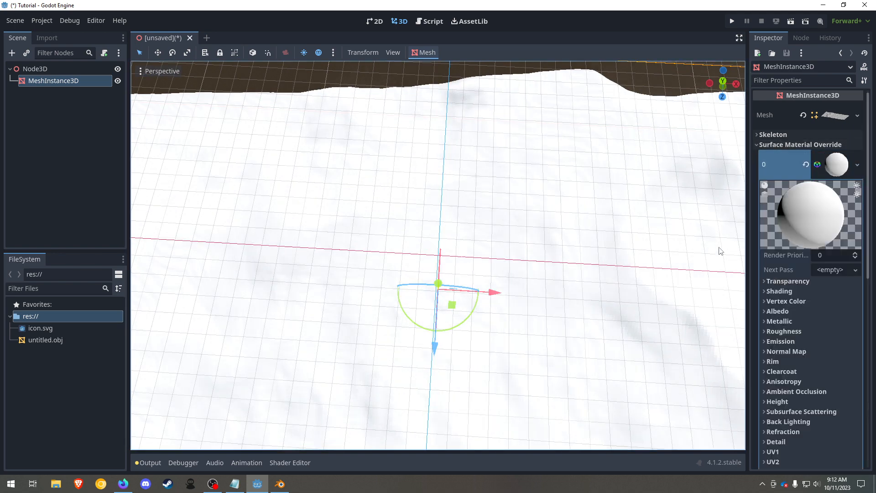
Set the terrain material's albedo color to a dark reddish brown
{"action": "left_click", "coordinate": [775, 313]}
{"action": "left_click", "coordinate": [830, 324]}
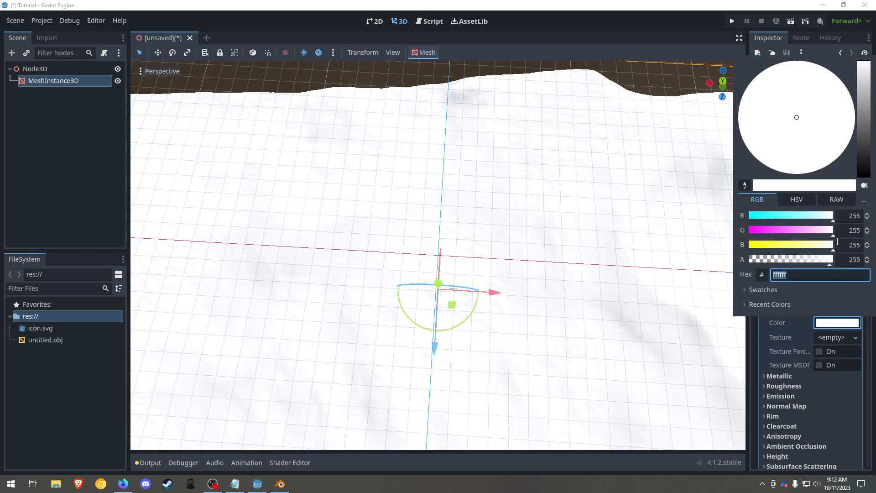
{"action": "left_click", "coordinate": [864, 155]}
{"action": "mouse_move", "coordinate": [830, 137]}
{"action": "left_mouse_down"}
{"action": "mouse_move", "coordinate": [840, 156]}
{"action": "mouse_move", "coordinate": [863, 159]}
{"action": "left_mouse_up"}
{"action": "left_click", "coordinate": [646, 309]}
{"action": "middle_click_drag", "start_coordinate": [645, 312], "coordinate": [252, 316]}
{"action": "scroll", "coordinate": [252, 316], "scroll_direction": "down", "scroll_amount": 3}
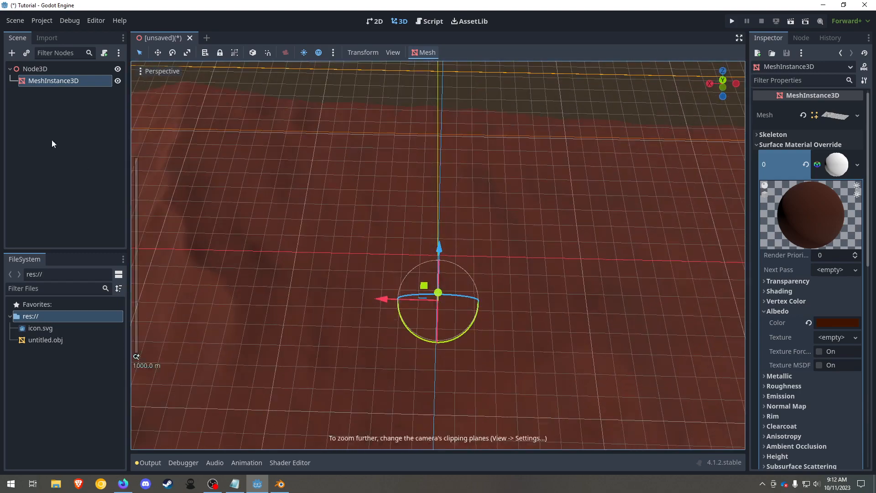
Create a trimesh static body for the terrain MeshInstance3D
{"action": "left_click", "coordinate": [34, 81]}
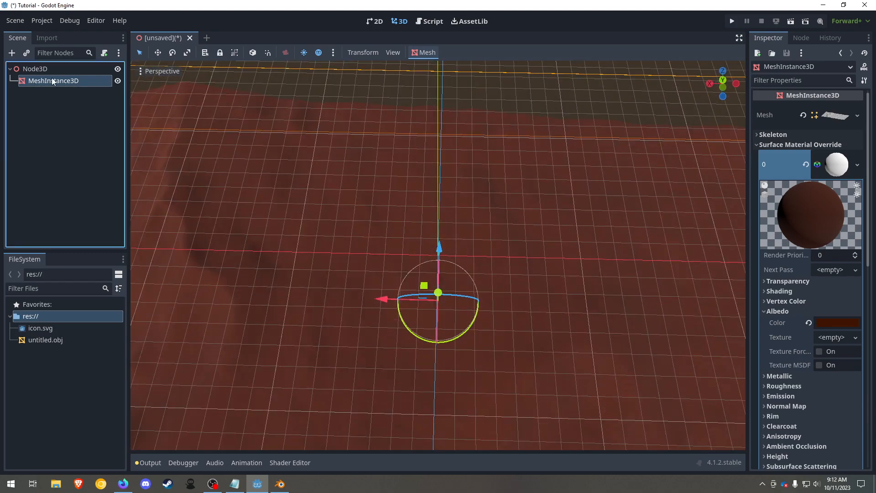
{"action": "left_click", "coordinate": [418, 54]}
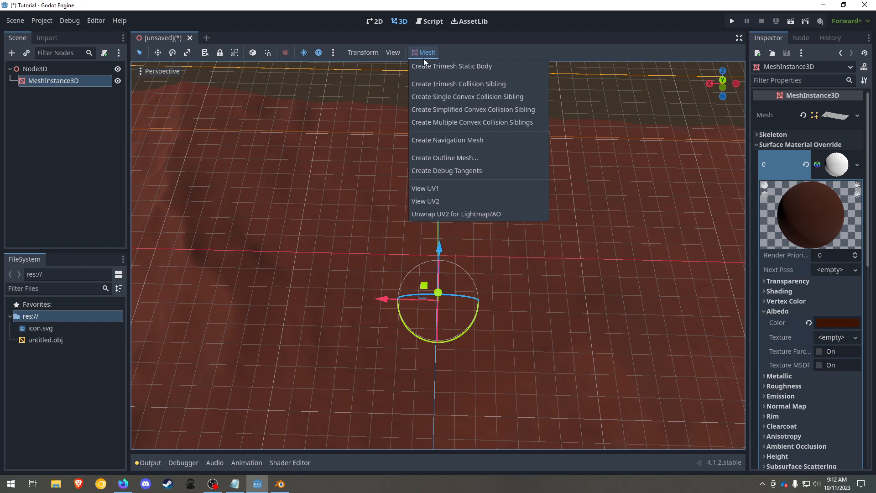
{"action": "left_click", "coordinate": [423, 63]}
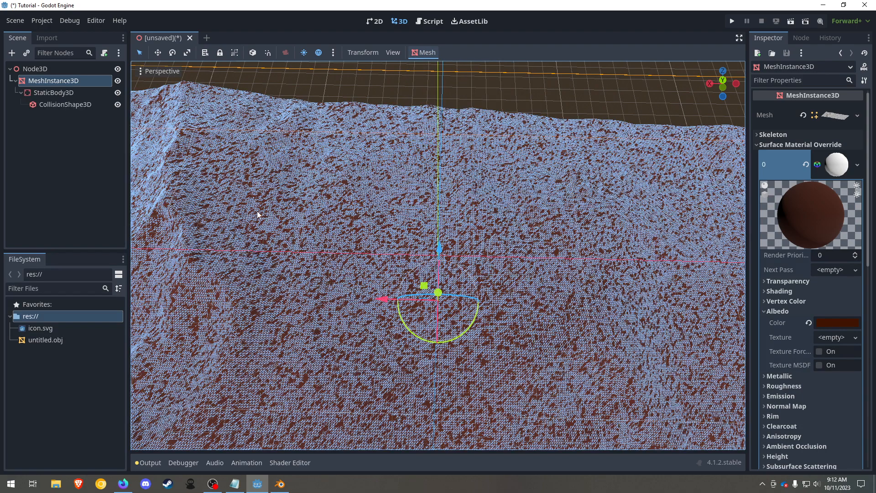
Hide the terrain's CollisionShape3D in the viewport
{"action": "left_click", "coordinate": [118, 105]}
{"action": "left_click", "coordinate": [118, 105]}
{"action": "left_click", "coordinate": [118, 105]}
{"action": "middle_click_drag", "start_coordinate": [214, 152], "coordinate": [199, 246]}
Examine the collision layer and mask settings of the terrain's StaticBody3D
{"action": "left_click", "coordinate": [55, 93]}
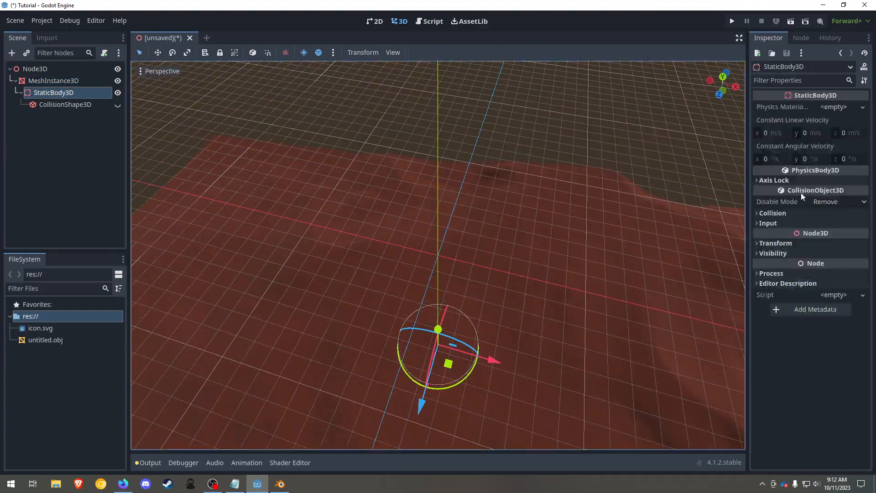
{"action": "left_click", "coordinate": [757, 214]}
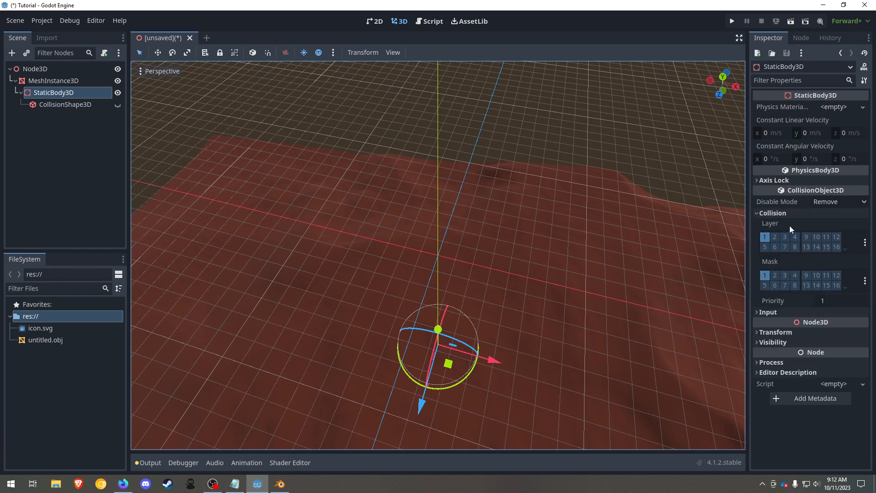
{"action": "middle_click_drag", "start_coordinate": [685, 283], "coordinate": [301, 301]}
Switch to Tangram Heightmapper in the browser and change the longitude in the address to -116.0625
{"action": "left_click", "coordinate": [124, 483]}
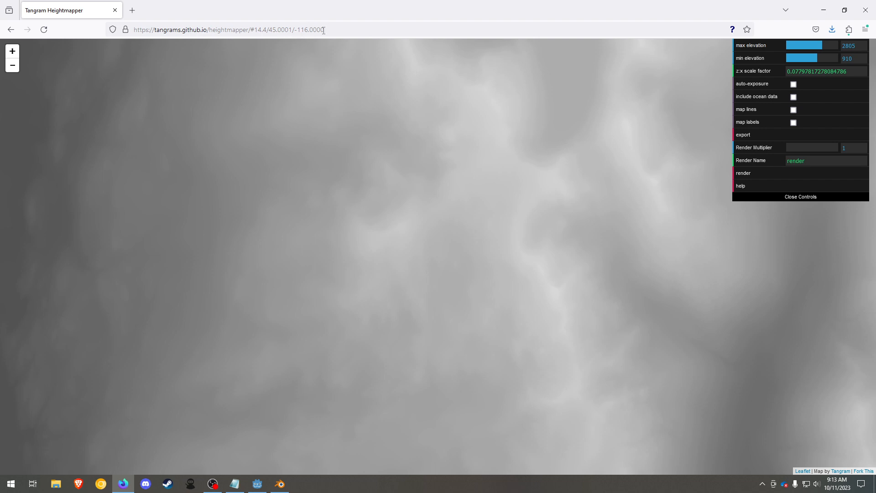
{"action": "left_click", "coordinate": [335, 31]}
{"action": "left_click", "coordinate": [337, 31]}
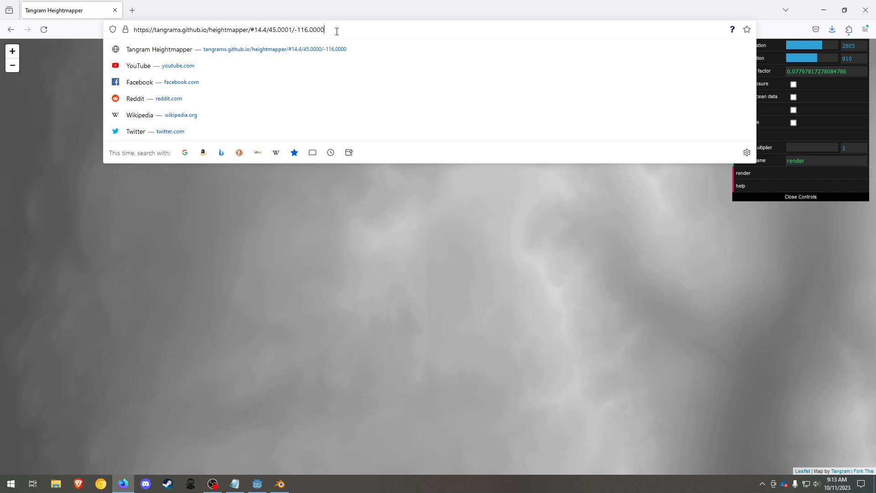
{"action": "key", "text": "BackSpace"}
{"action": "key", "text": "BackSpace"}
{"action": "key", "text": "BackSpace"}
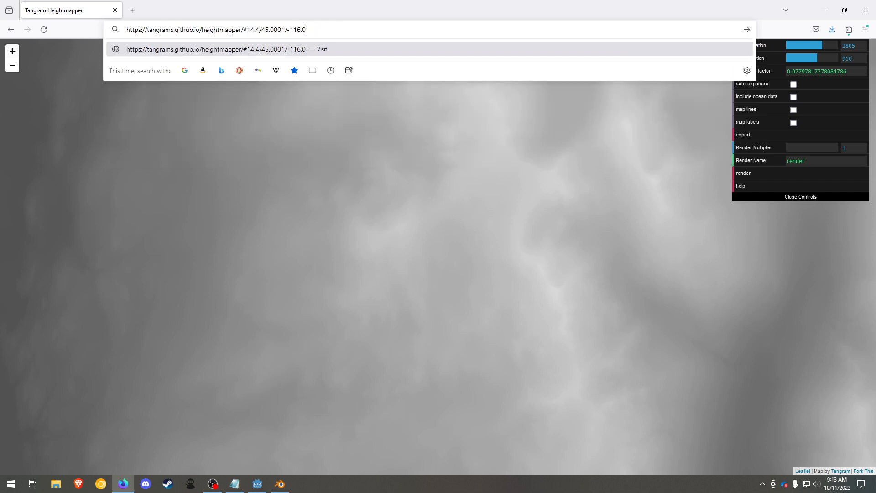
{"action": "type", "text": "625"}
{"action": "key", "text": "Return"}
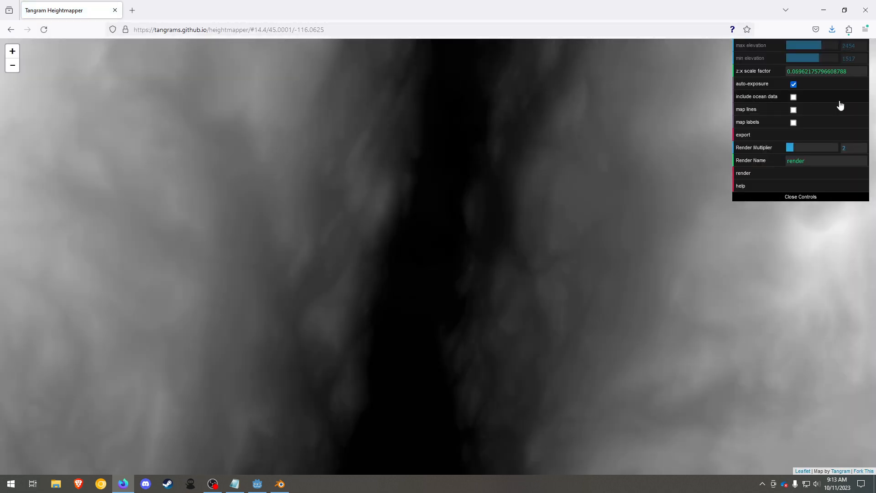
Disable auto-exposure and set the heightmap's max elevation to 2805 and min elevation to 910
{"action": "left_click", "coordinate": [794, 85]}
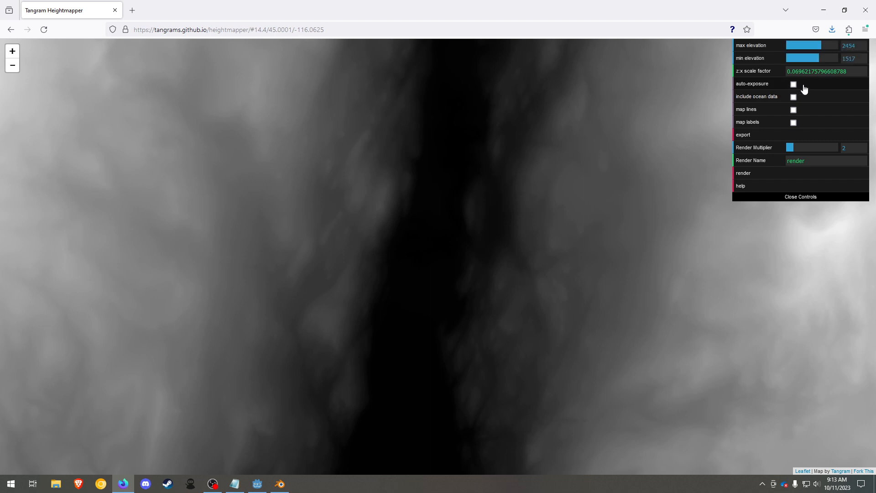
{"action": "left_click", "coordinate": [862, 46]}
{"action": "double_click", "coordinate": [863, 45]}
{"action": "type", "text": "2805"}
{"action": "key", "text": "Tab"}
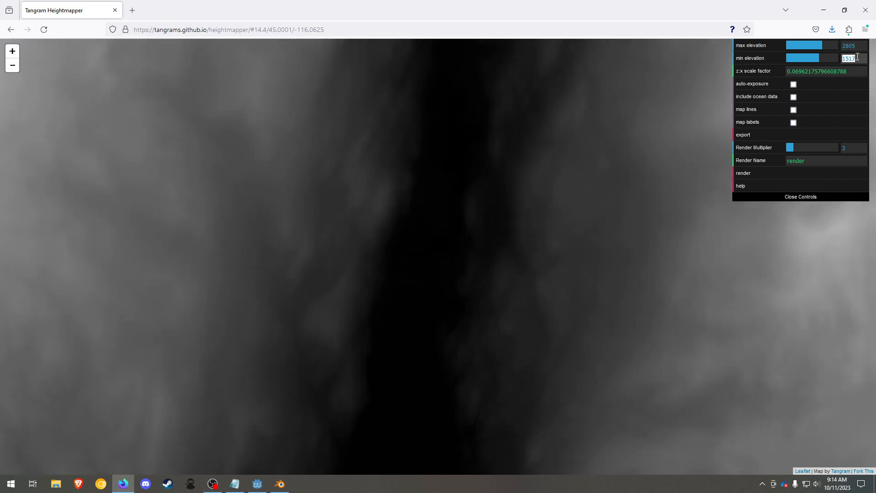
{"action": "type", "text": "910"}
{"action": "key", "text": "Return"}
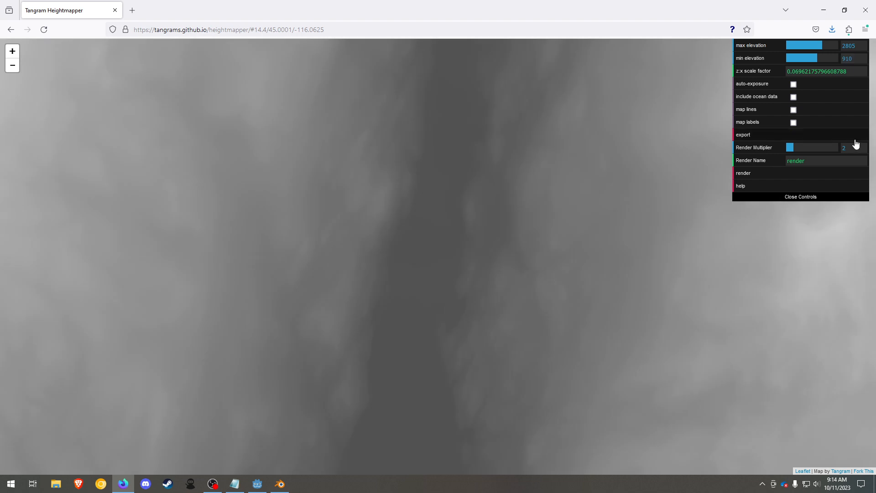
Render the heightmap with a render multiplier of 1 and save it over the existing tut2 PNG
{"action": "left_click", "coordinate": [852, 146]}
{"action": "left_click", "coordinate": [752, 176]}
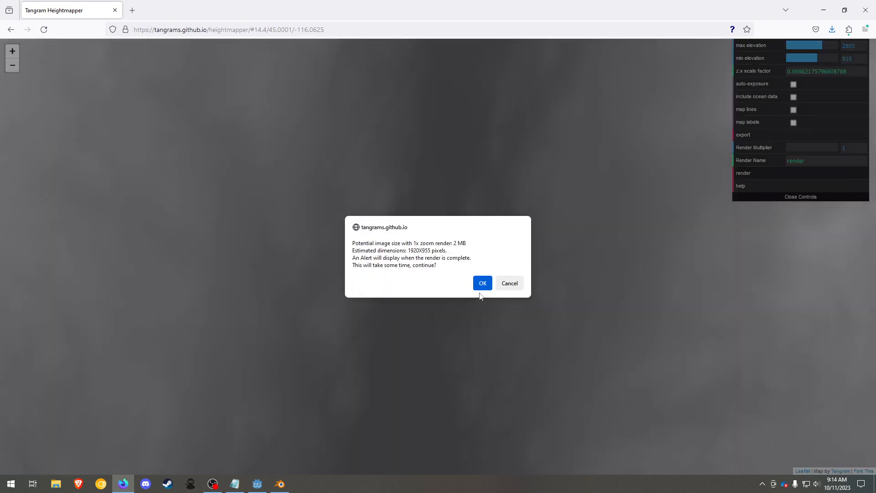
{"action": "left_click", "coordinate": [482, 283]}
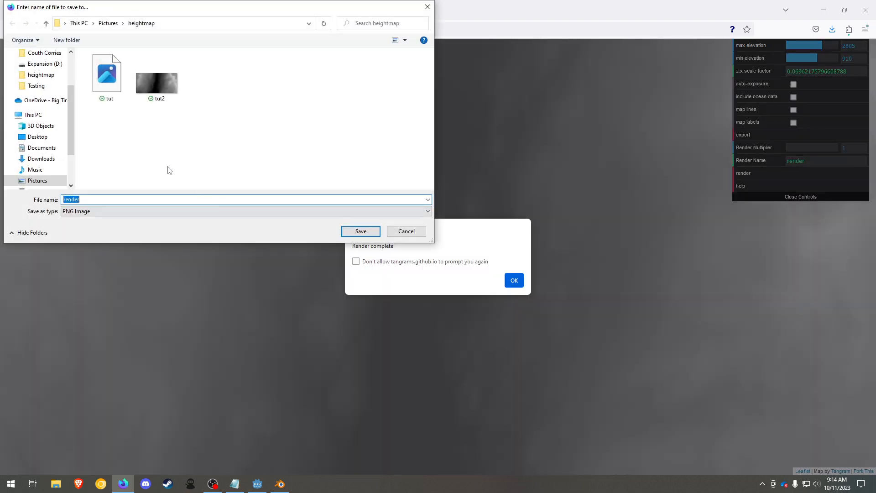
{"action": "left_click", "coordinate": [158, 99]}
{"action": "left_click", "coordinate": [361, 231]}
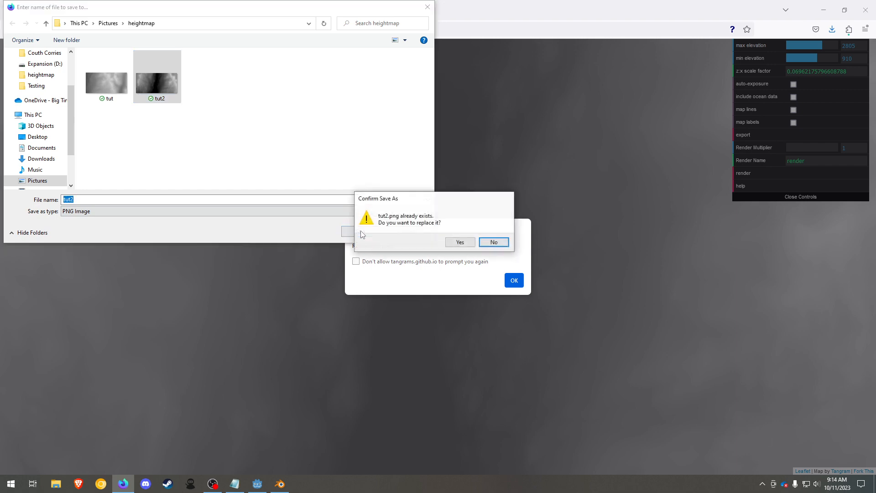
{"action": "left_click", "coordinate": [458, 242]}
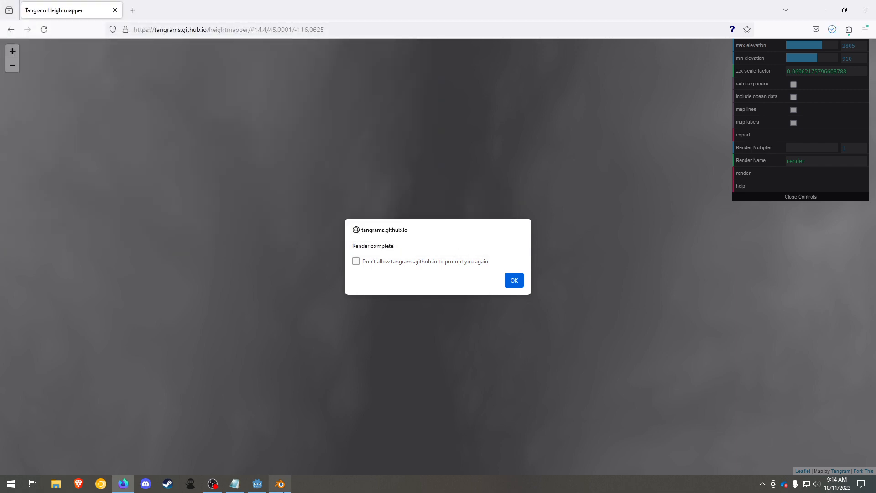
Switch to Blender, duplicate the terrain grid and place the copy beside the original, about -65.5 m along X
{"action": "left_click", "coordinate": [280, 484]}
{"action": "scroll", "coordinate": [367, 379], "scroll_direction": "down", "scroll_amount": 8}
{"action": "middle_click_drag", "start_coordinate": [390, 350], "coordinate": [387, 369]}
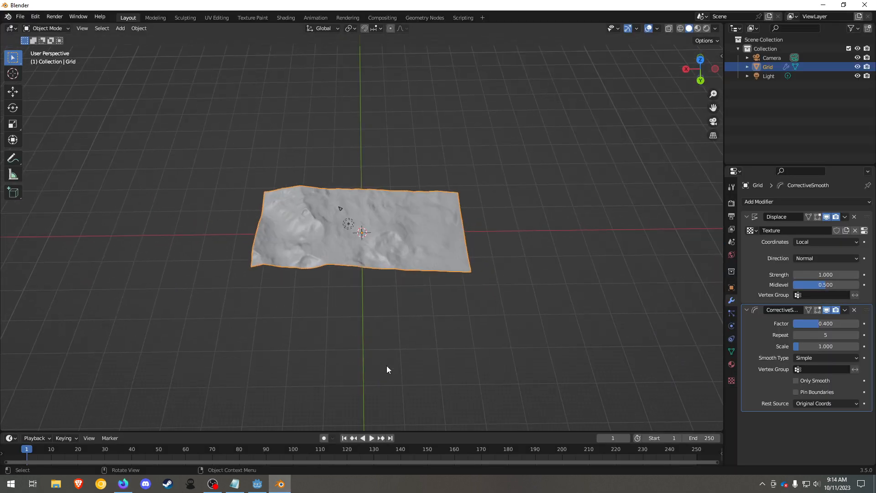
{"action": "right_click", "coordinate": [367, 229]}
{"action": "left_click", "coordinate": [343, 305]}
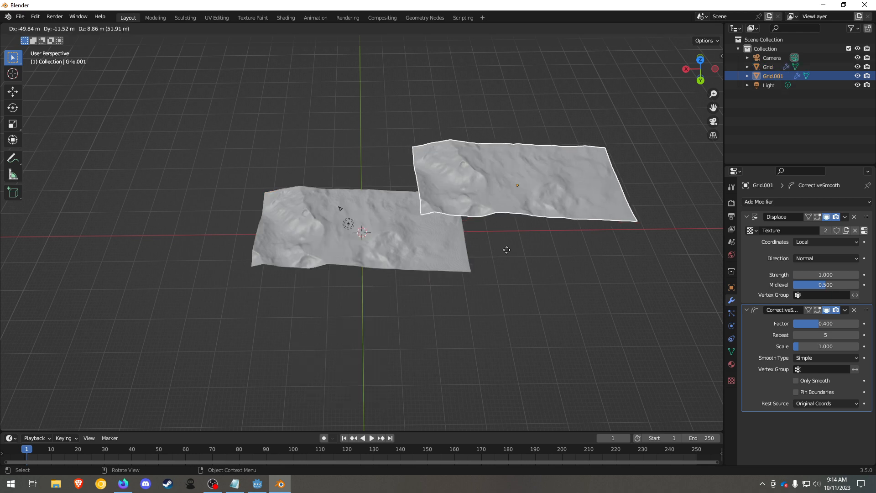
{"action": "left_click", "coordinate": [549, 305]}
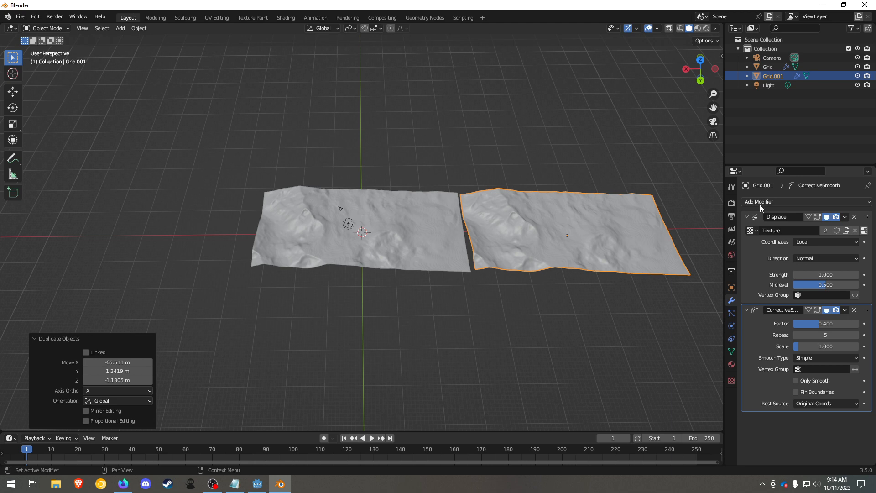
Set the duplicated grid's location to X 65 m, Y 0 m and Z 0 m
{"action": "left_click", "coordinate": [731, 288]}
{"action": "left_click", "coordinate": [831, 230]}
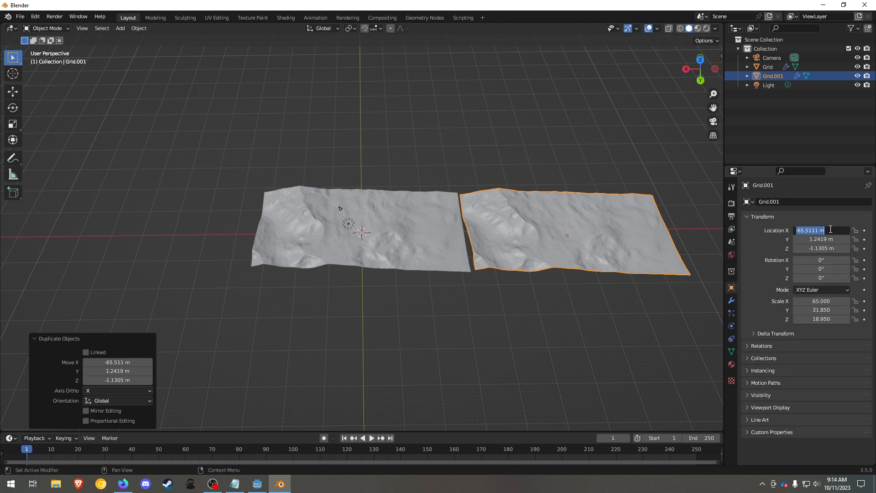
{"action": "type", "text": "65"}
{"action": "key", "text": "Return"}
{"action": "left_click", "coordinate": [825, 239]}
{"action": "type", "text": "0"}
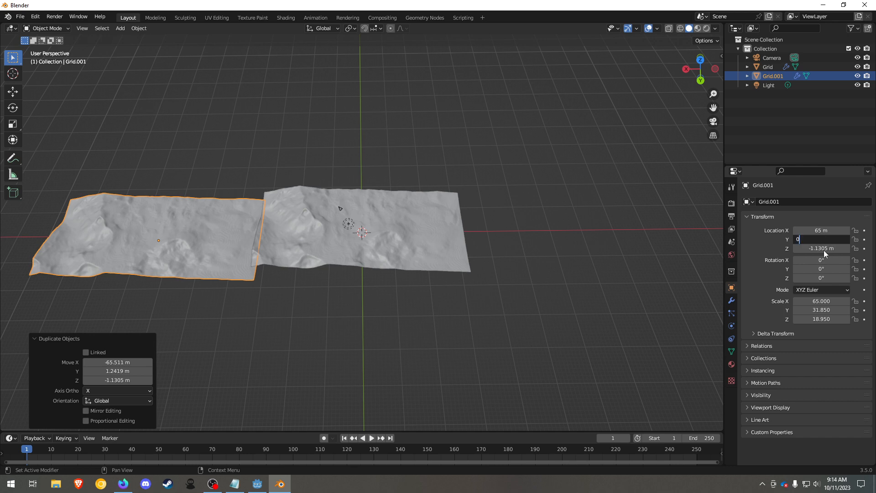
{"action": "key", "text": "Return"}
{"action": "left_click", "coordinate": [825, 249]}
{"action": "type", "text": "0"}
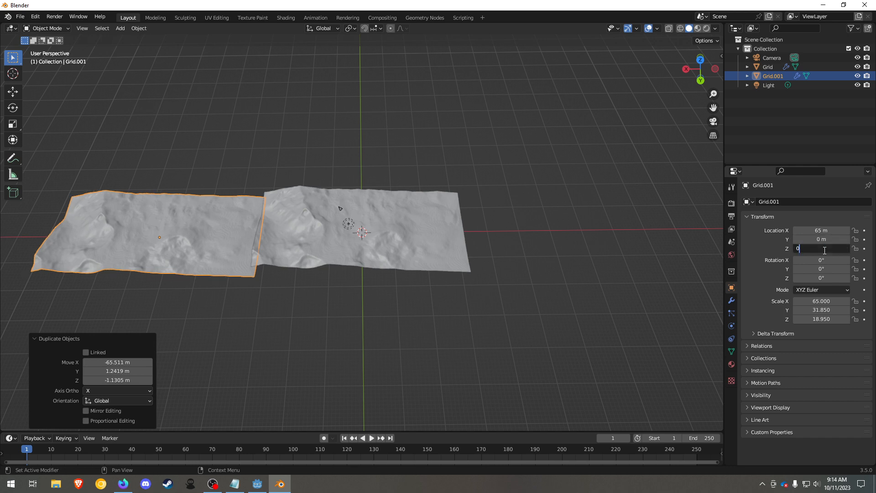
{"action": "key", "text": "Return"}
Make the duplicate's Displace texture a separate copy and load tut2.png as its image
{"action": "left_click", "coordinate": [731, 301]}
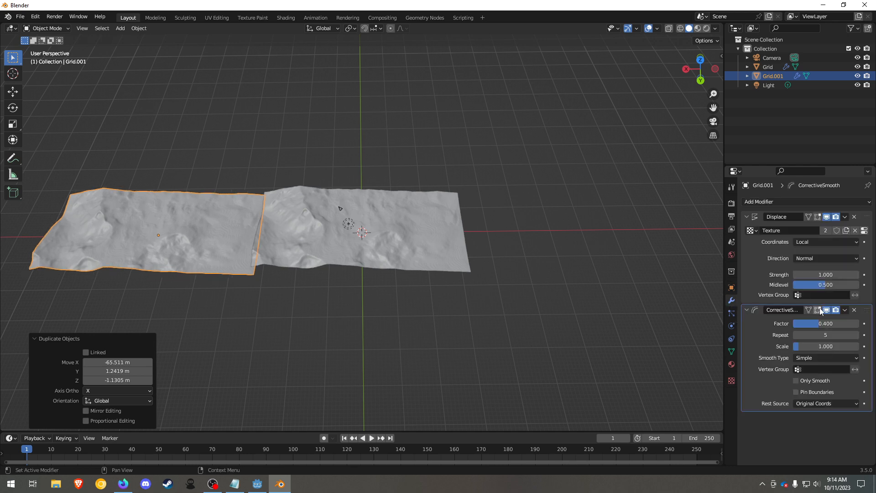
{"action": "left_click", "coordinate": [847, 232]}
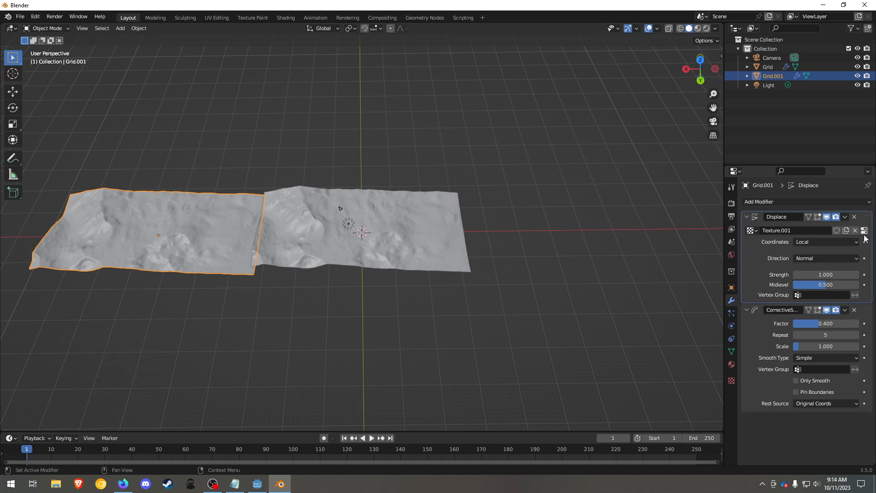
{"action": "left_click", "coordinate": [864, 231]}
{"action": "left_click", "coordinate": [855, 362]}
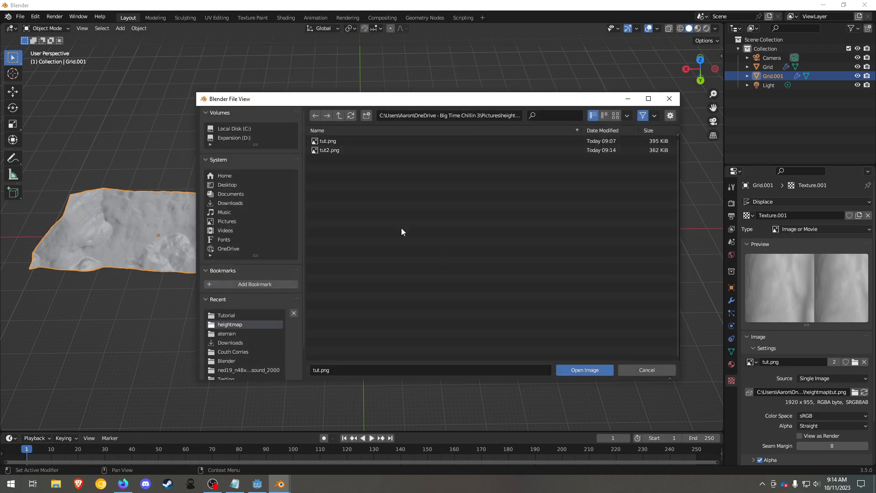
{"action": "left_click", "coordinate": [339, 150]}
{"action": "left_click", "coordinate": [584, 369]}
{"action": "mouse_move", "coordinate": [308, 343]}
{"action": "middle_mouse_down"}
{"action": "mouse_move", "coordinate": [381, 287]}
{"action": "mouse_move", "coordinate": [310, 327]}
{"action": "middle_mouse_up"}
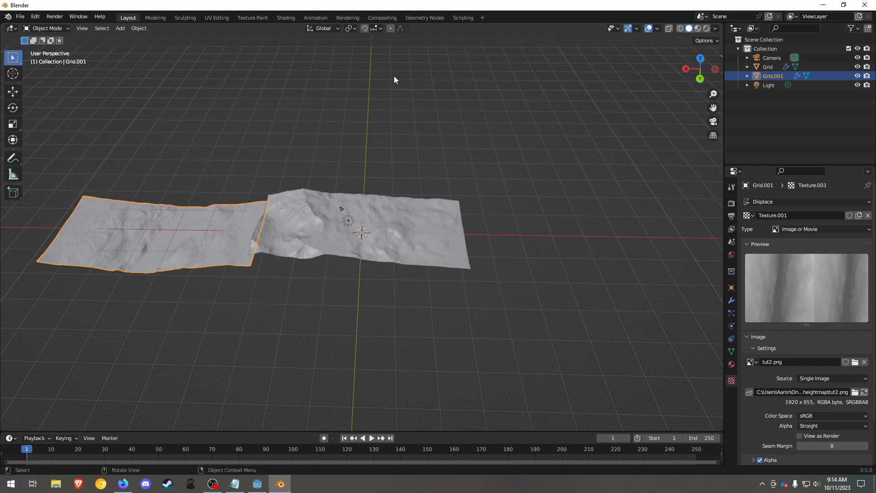
Set the duplicated grid's X location to -65 m
{"action": "left_click", "coordinate": [732, 288]}
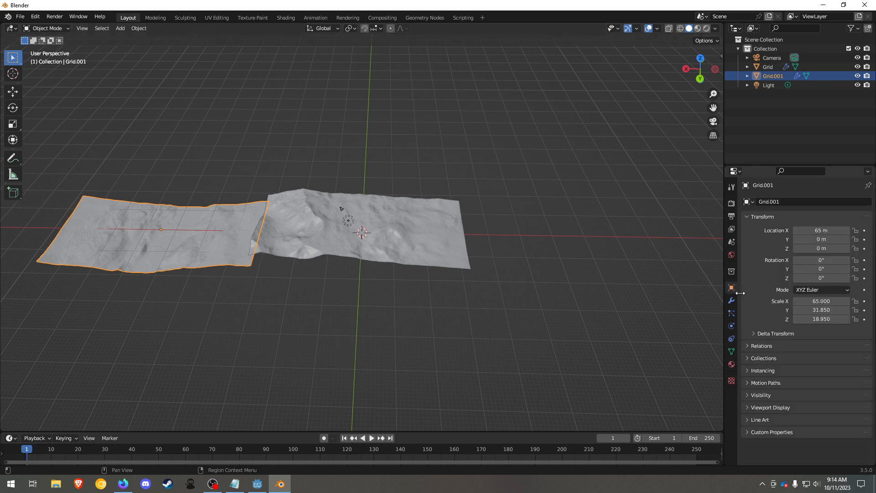
{"action": "left_click", "coordinate": [823, 226]}
{"action": "key", "text": "BackSpace"}
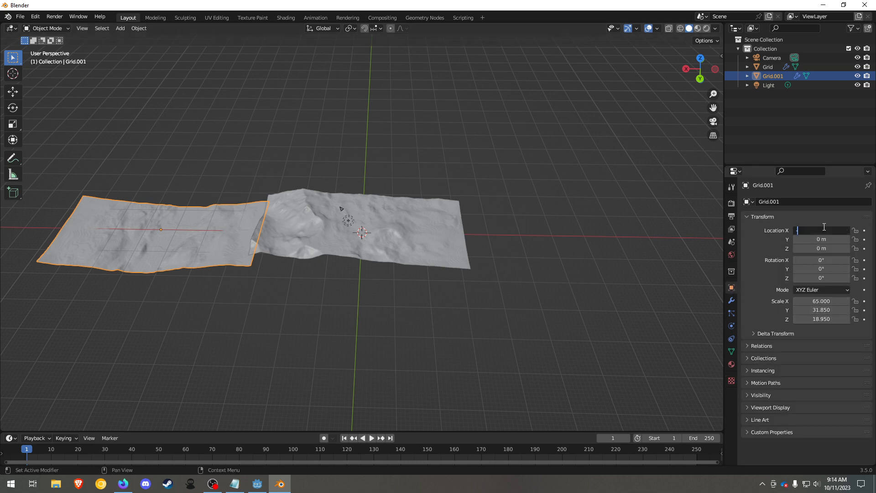
{"action": "key", "text": "Return"}
Inspect the seam between the two terrain tiles and the layout of the second tile
{"action": "left_click", "coordinate": [678, 368]}
{"action": "middle_click_drag", "start_coordinate": [677, 368], "coordinate": [476, 370]}
{"action": "scroll", "coordinate": [476, 367], "scroll_direction": "up", "scroll_amount": 8}
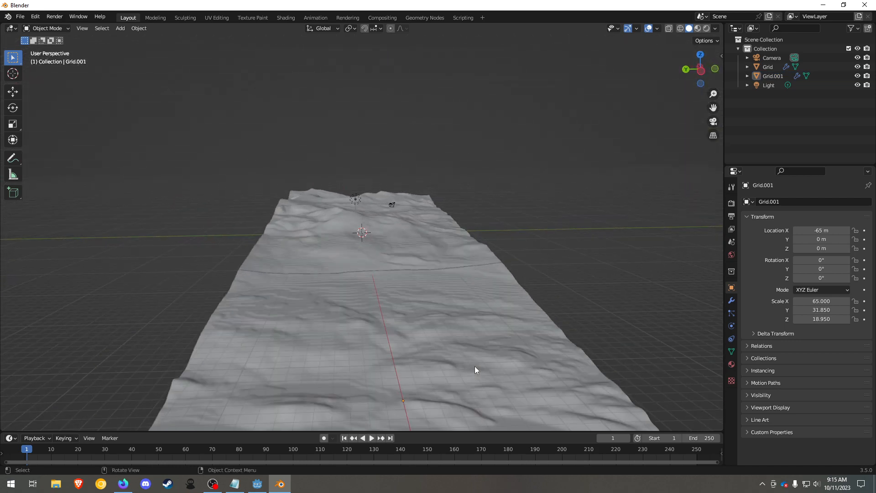
{"action": "middle_click_drag", "start_coordinate": [491, 366], "coordinate": [569, 413]}
{"action": "scroll", "coordinate": [569, 412], "scroll_direction": "down", "scroll_amount": 5}
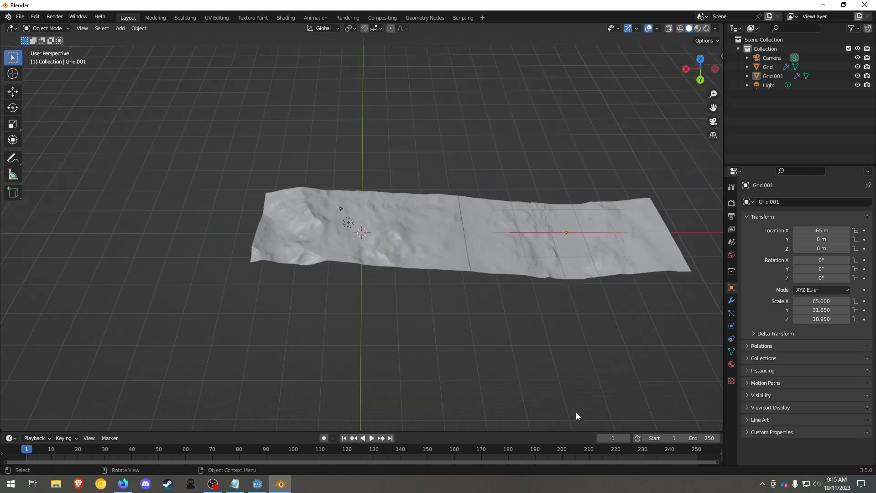
{"action": "left_click", "coordinate": [459, 240]}
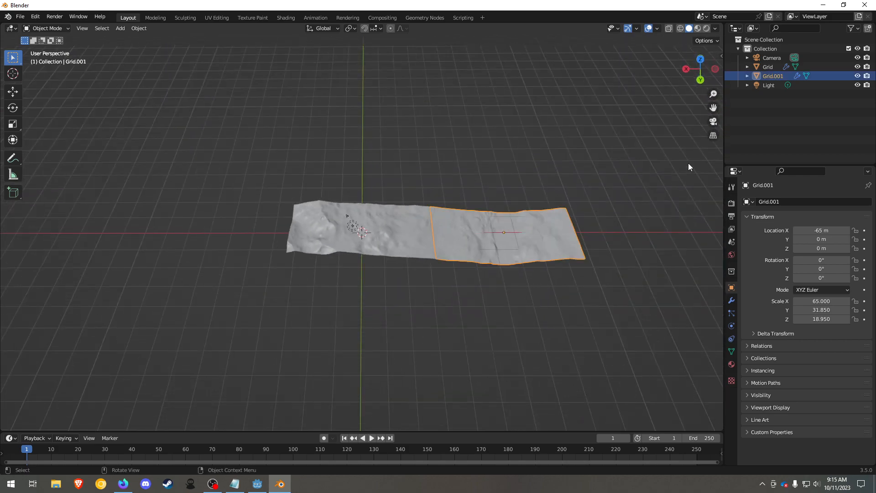
{"action": "left_click_drag", "start_coordinate": [714, 109], "coordinate": [533, 122]}
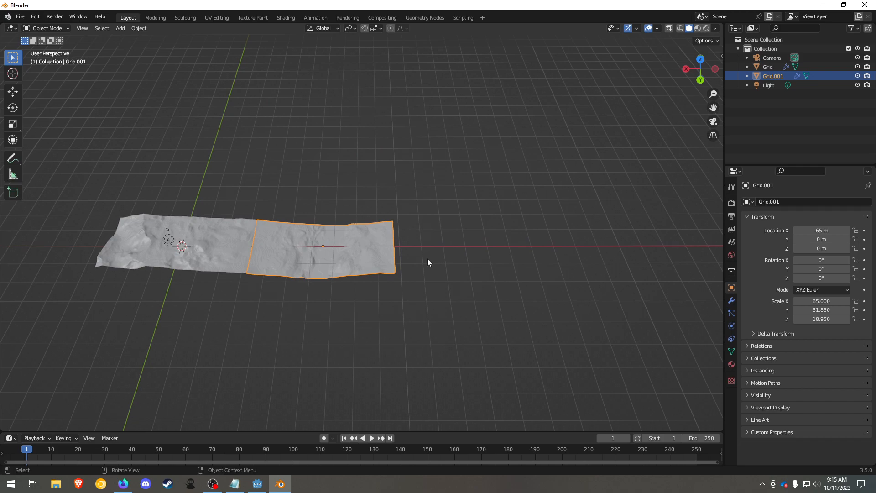
{"action": "scroll", "coordinate": [411, 265], "scroll_direction": "up", "scroll_amount": 3}
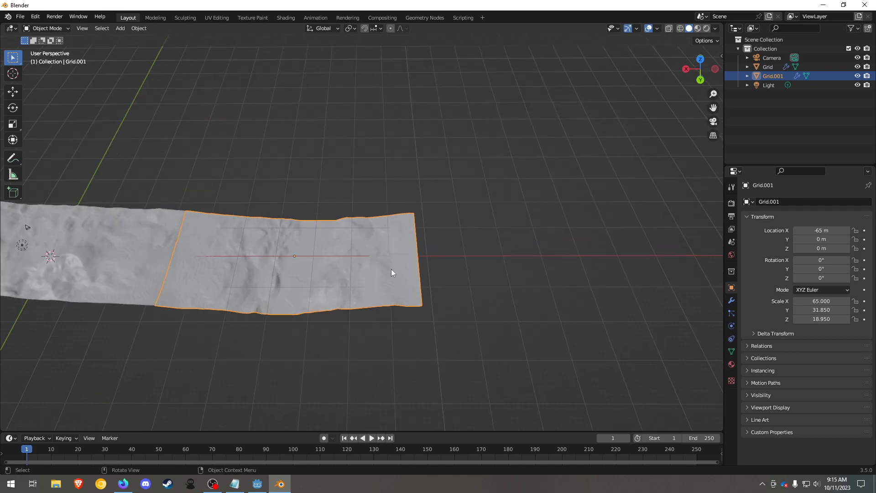
Switch to Tangram Heightmapper in the browser and try to change the latitude in the address to 45.02
{"action": "left_click", "coordinate": [123, 488]}
{"action": "left_click", "coordinate": [324, 30]}
{"action": "left_click", "coordinate": [325, 30]}
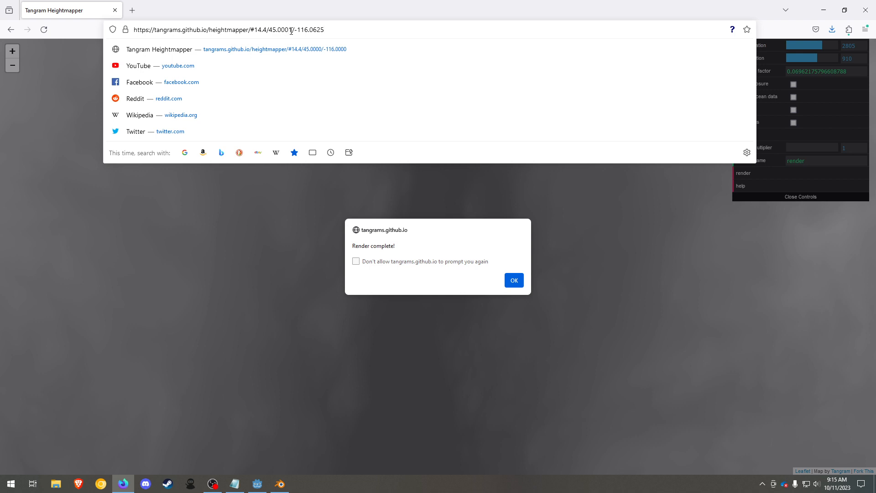
{"action": "left_click_drag", "start_coordinate": [292, 29], "coordinate": [278, 30]}
{"action": "type", "text": "02"}
{"action": "key", "text": "Return"}
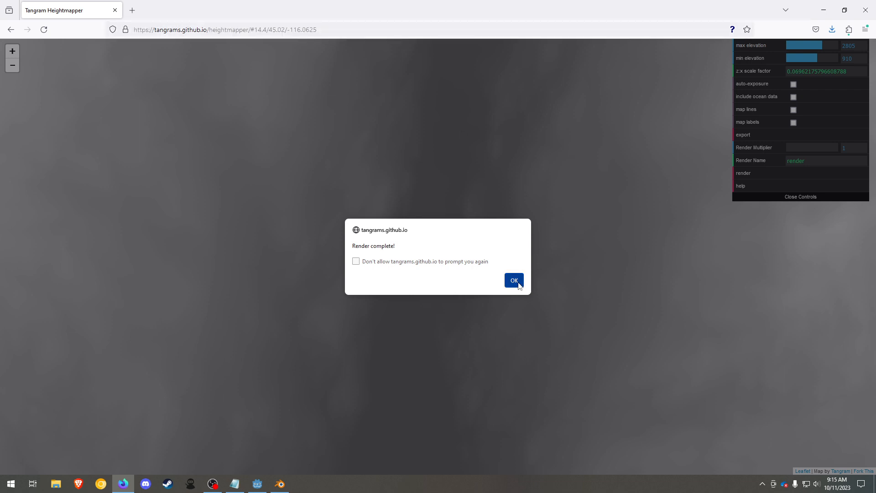
Dismiss the render alert, change the latitude in the address to 45.02 and reload the page
{"action": "left_click", "coordinate": [513, 280]}
{"action": "left_click", "coordinate": [298, 30]}
{"action": "left_click", "coordinate": [299, 30]}
{"action": "left_click_drag", "start_coordinate": [292, 29], "coordinate": [279, 30]}
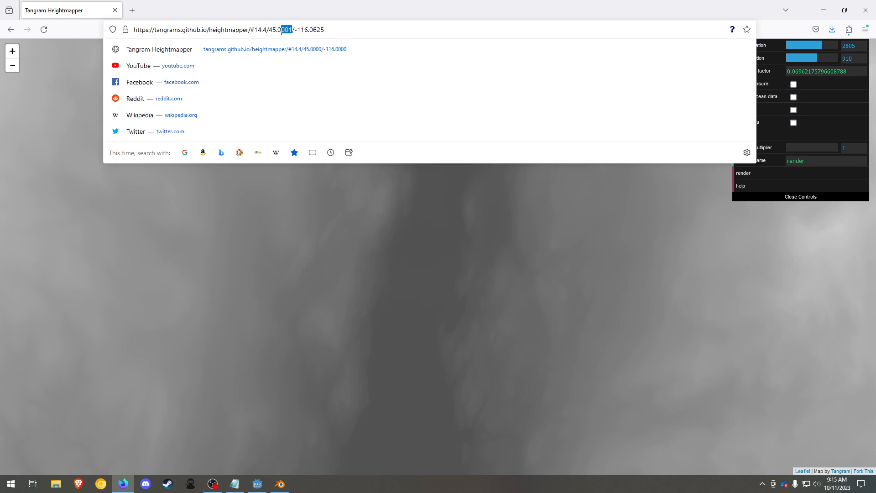
{"action": "type", "text": "2"}
{"action": "key", "text": "Return"}
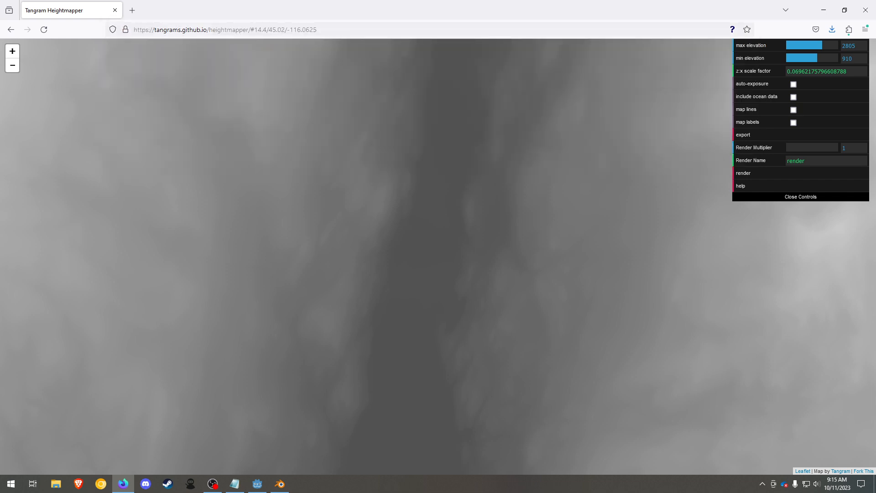
{"action": "key", "text": "F5"}
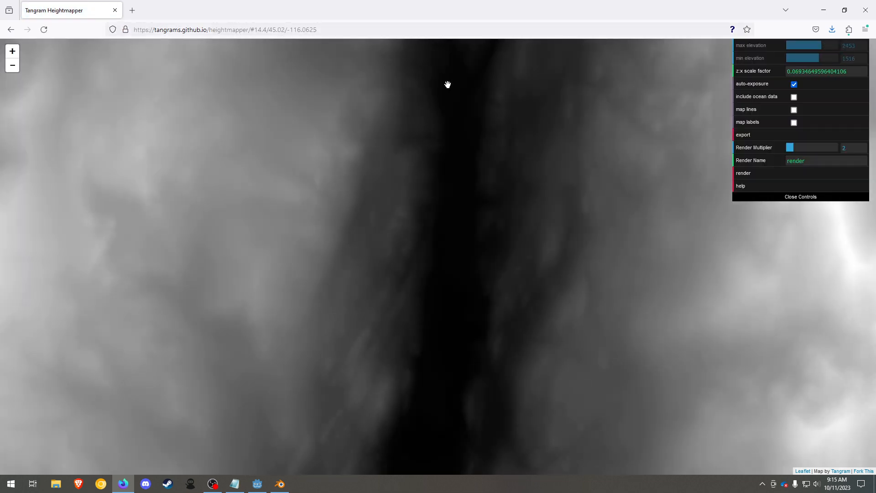
Turn off auto-exposure and set max elevation to 2805, min elevation to 910 and the render multiplier to 1
{"action": "left_click", "coordinate": [794, 84]}
{"action": "left_click", "coordinate": [860, 47]}
{"action": "double_click", "coordinate": [860, 47]}
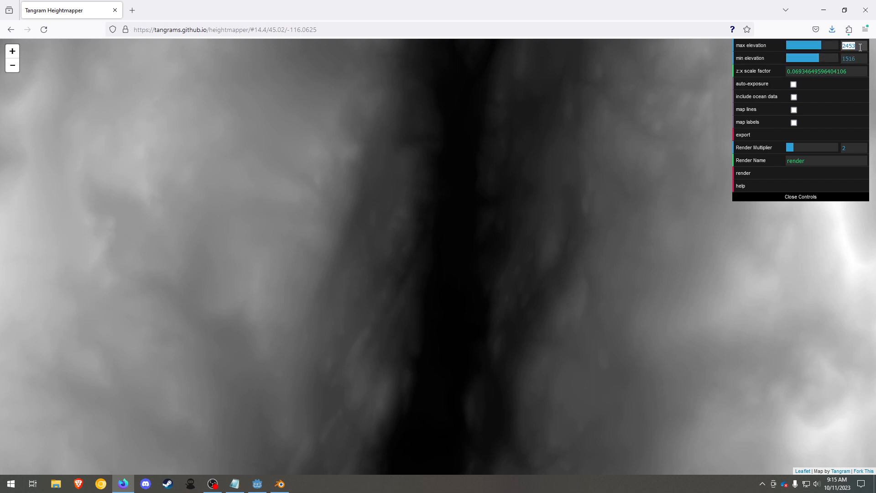
{"action": "type", "text": "280"}
{"action": "key", "text": "Tab"}
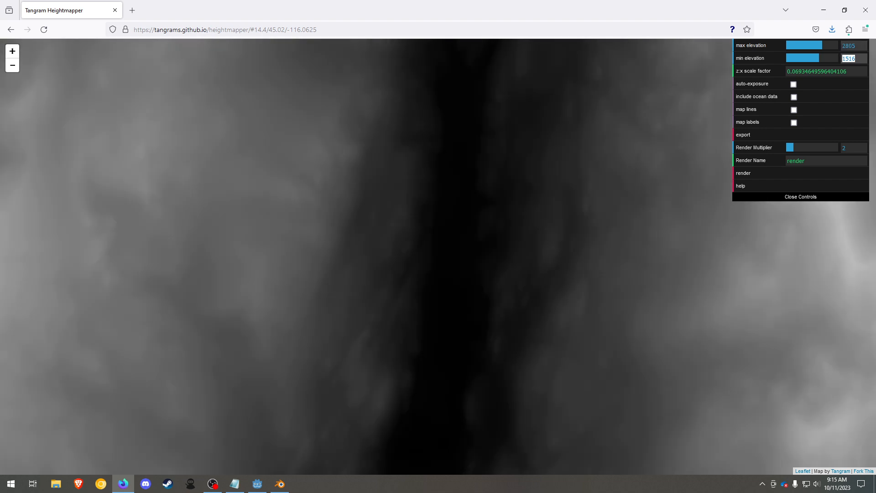
{"action": "type", "text": "910"}
{"action": "left_click", "coordinate": [852, 147]}
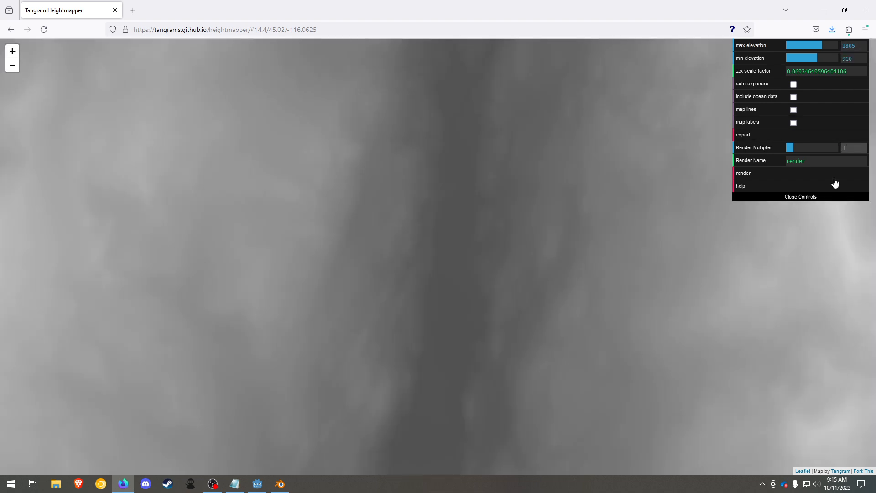
Render the heightmap and save it as tut3 in the heightmap folder
{"action": "left_click", "coordinate": [744, 173]}
{"action": "left_click", "coordinate": [483, 283]}
{"action": "left_click", "coordinate": [157, 91]}
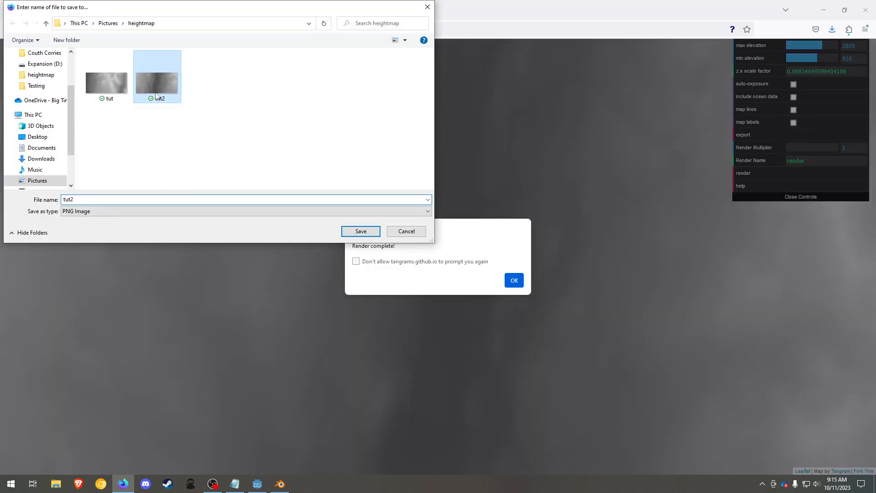
{"action": "left_click", "coordinate": [114, 201]}
{"action": "key", "text": "BackSpace"}
{"action": "type", "text": "3"}
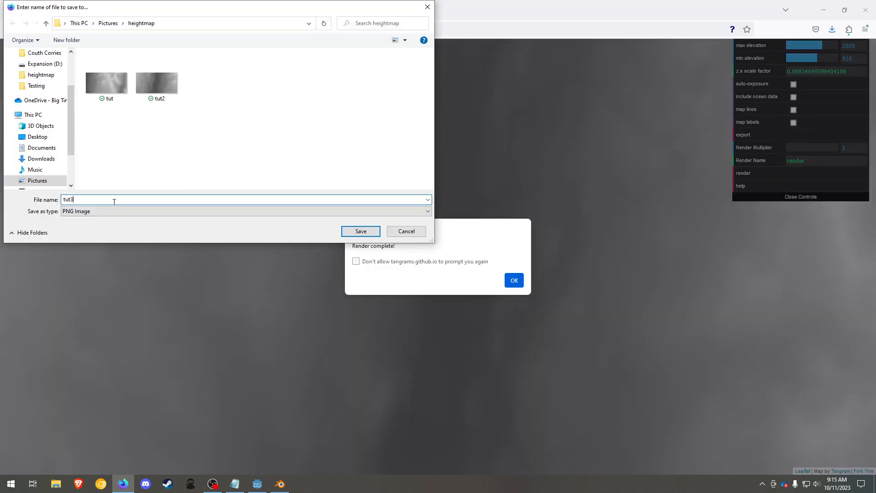
{"action": "key", "text": "Return"}
Switch to Blender, duplicate the second terrain tile and set the copy's X location to -65 m
{"action": "left_click", "coordinate": [280, 484]}
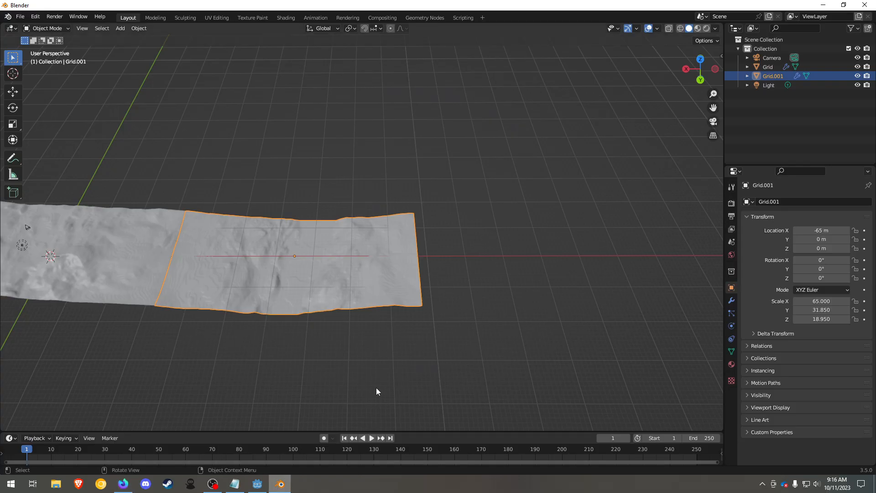
{"action": "right_click", "coordinate": [315, 265]}
{"action": "left_click", "coordinate": [302, 265]}
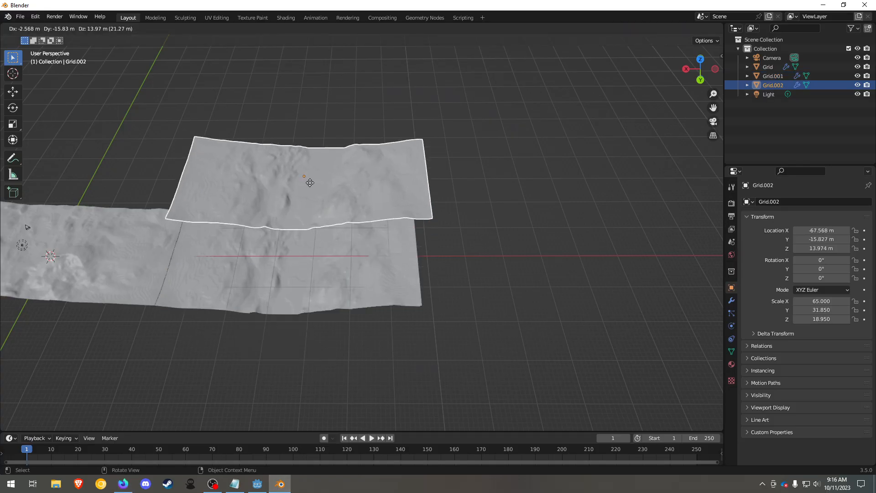
{"action": "left_click", "coordinate": [307, 166]}
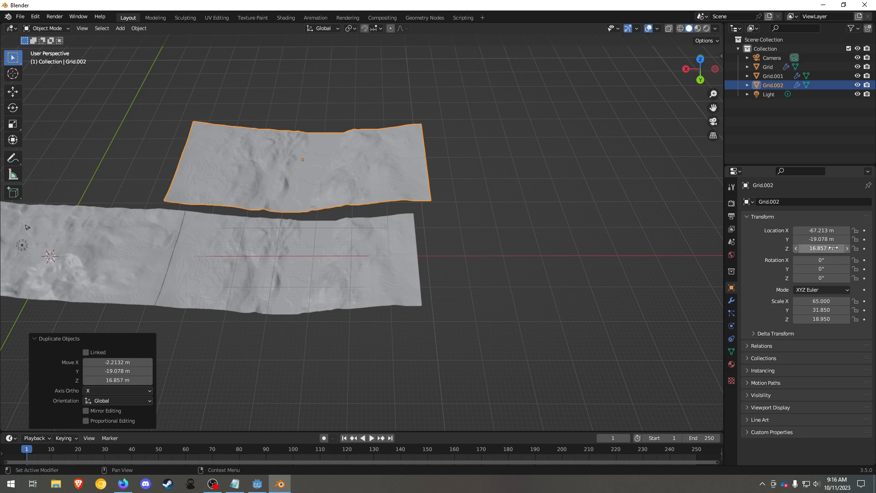
{"action": "left_click", "coordinate": [827, 229]}
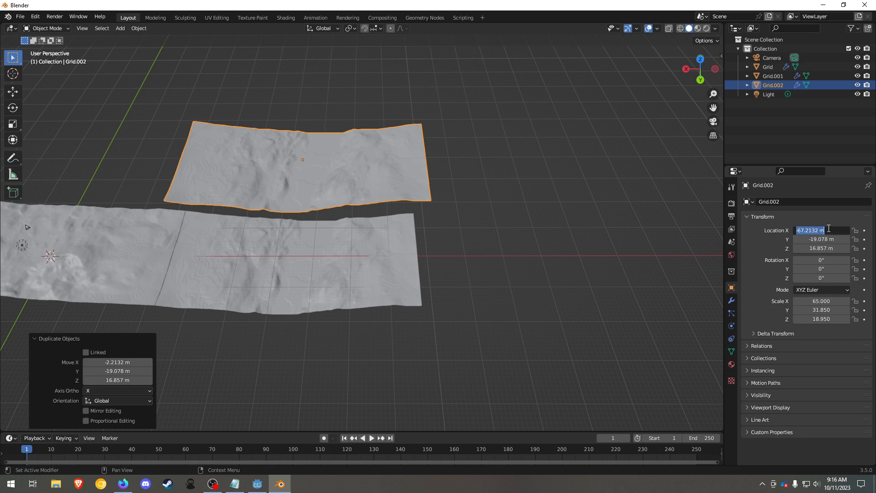
{"action": "key", "text": "BackSpace"}
{"action": "type", "text": "-65"}
{"action": "key", "text": "Return"}
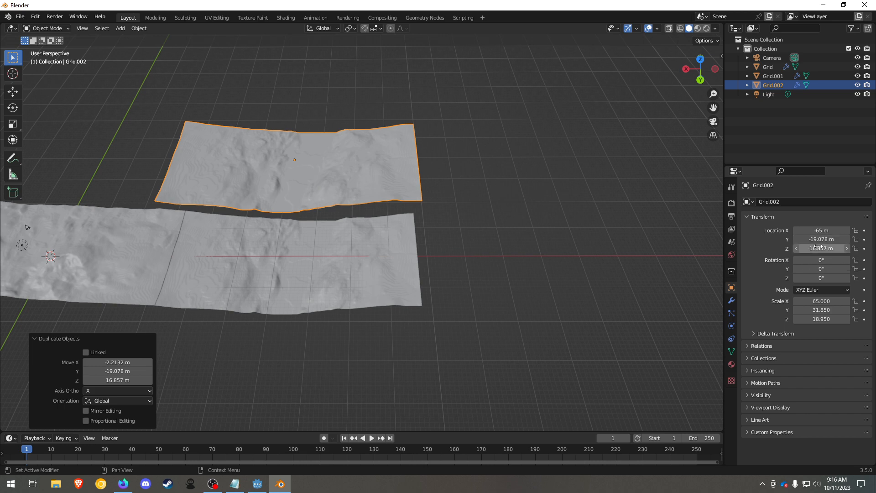
Set the duplicated tile's Y location to -31.85 m and its Z location to 0 m
{"action": "left_click", "coordinate": [824, 240]}
{"action": "type", "text": "-"}
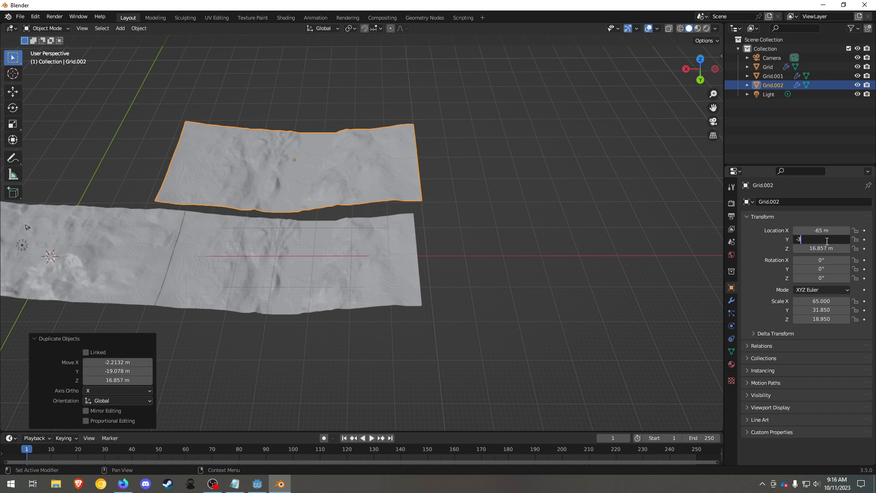
{"action": "type", "text": "31.85"}
{"action": "key", "text": "Return"}
{"action": "left_click", "coordinate": [818, 249]}
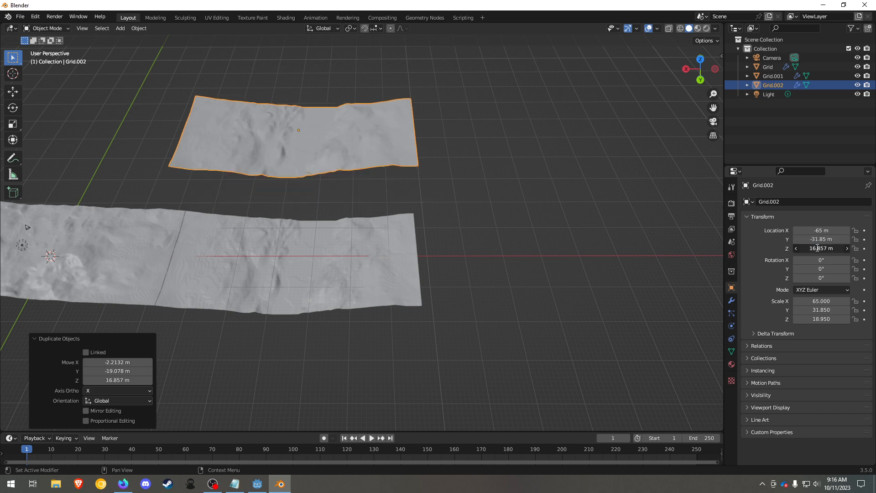
{"action": "type", "text": "0"}
{"action": "key", "text": "Return"}
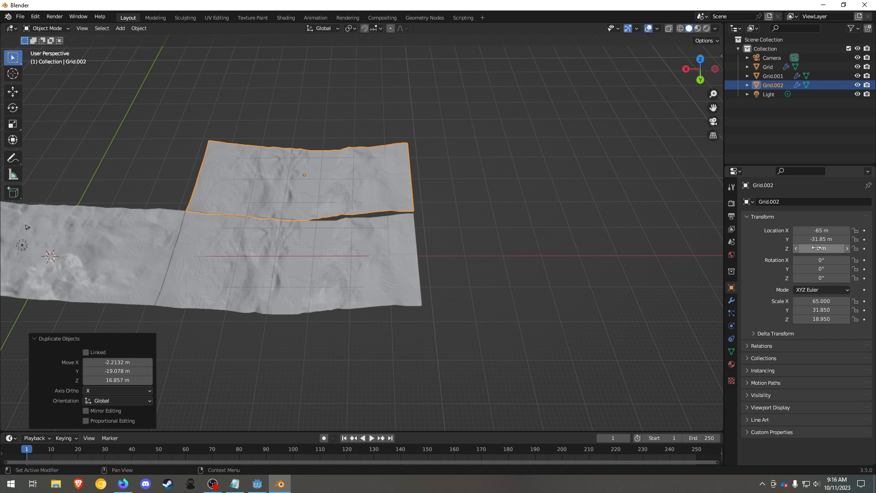
Make the new tile's Displace texture a separate copy and load tut3.png as its image
{"action": "left_click", "coordinate": [731, 300]}
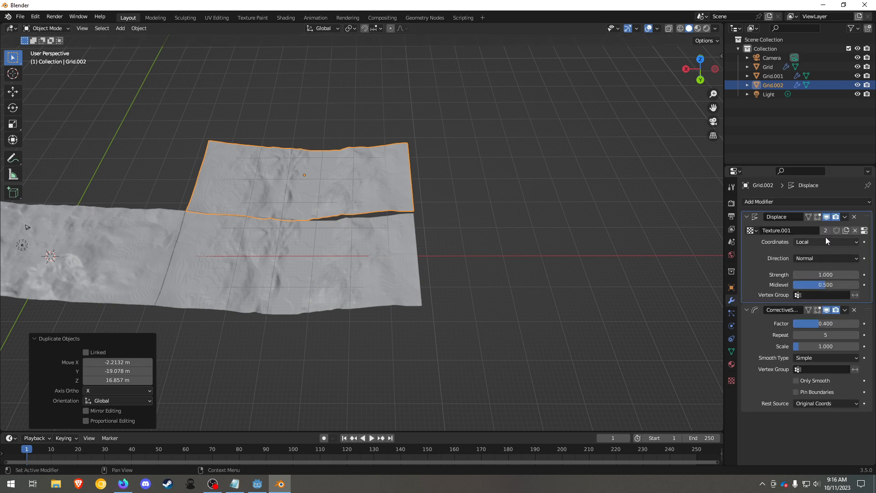
{"action": "left_click", "coordinate": [846, 230]}
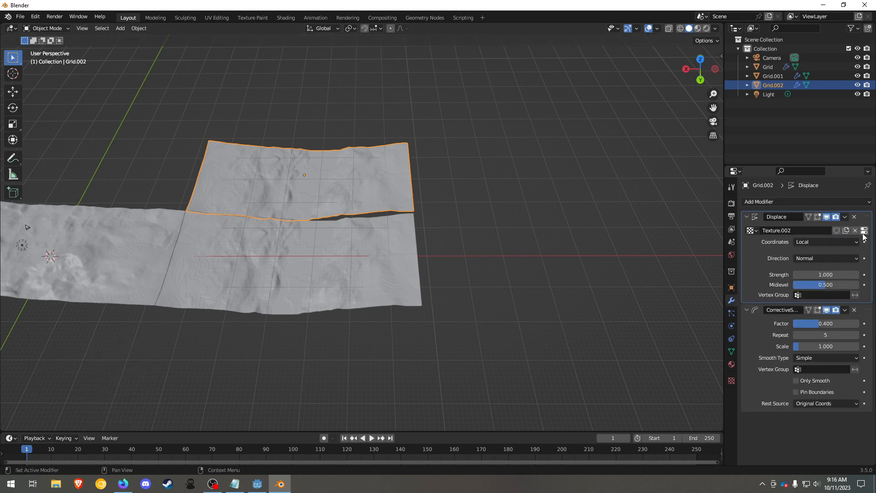
{"action": "left_click", "coordinate": [864, 230]}
{"action": "left_click", "coordinate": [855, 362]}
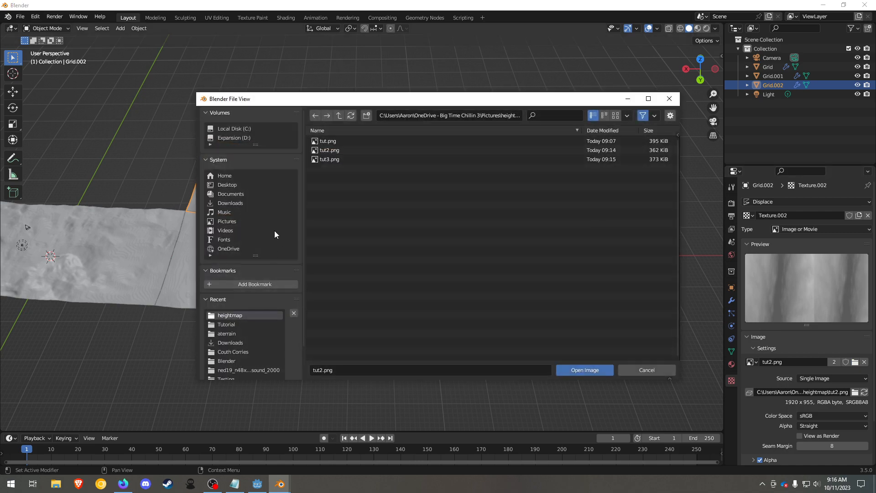
{"action": "left_click", "coordinate": [322, 159]}
{"action": "left_click", "coordinate": [573, 370]}
Set the third tile's Y location to 31.85 m, deselect it and check its seam with the second tile
{"action": "middle_click_drag", "start_coordinate": [467, 342], "coordinate": [421, 315]}
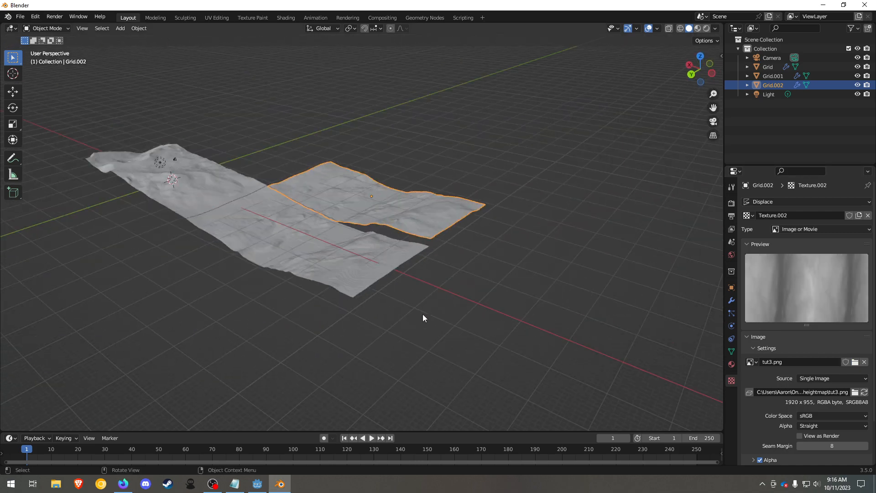
{"action": "scroll", "coordinate": [424, 314], "scroll_direction": "up", "scroll_amount": 5}
{"action": "middle_click_drag", "start_coordinate": [469, 333], "coordinate": [570, 319]}
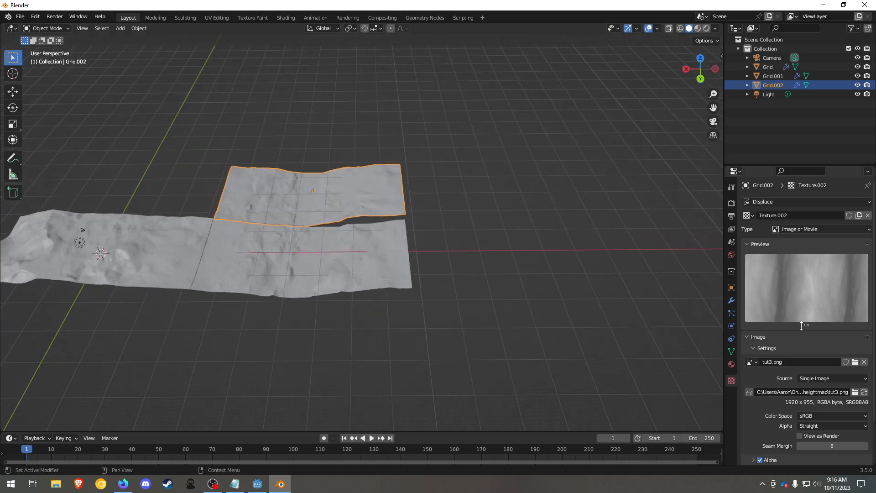
{"action": "left_click", "coordinate": [731, 287]}
{"action": "left_click", "coordinate": [828, 240]}
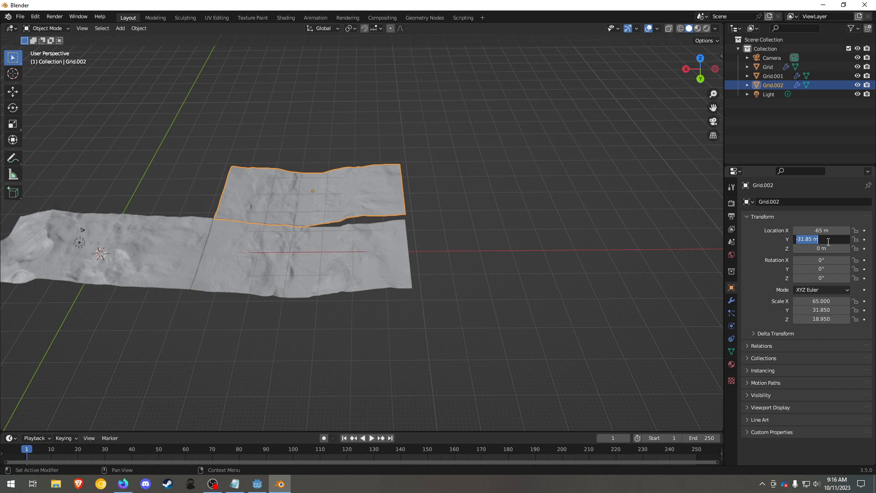
{"action": "type", "text": "31.85"}
{"action": "key", "text": "Return"}
{"action": "left_click", "coordinate": [615, 300]}
{"action": "middle_click_drag", "start_coordinate": [615, 299], "coordinate": [595, 204]}
{"action": "scroll", "coordinate": [409, 215], "scroll_direction": "up", "scroll_amount": 5}
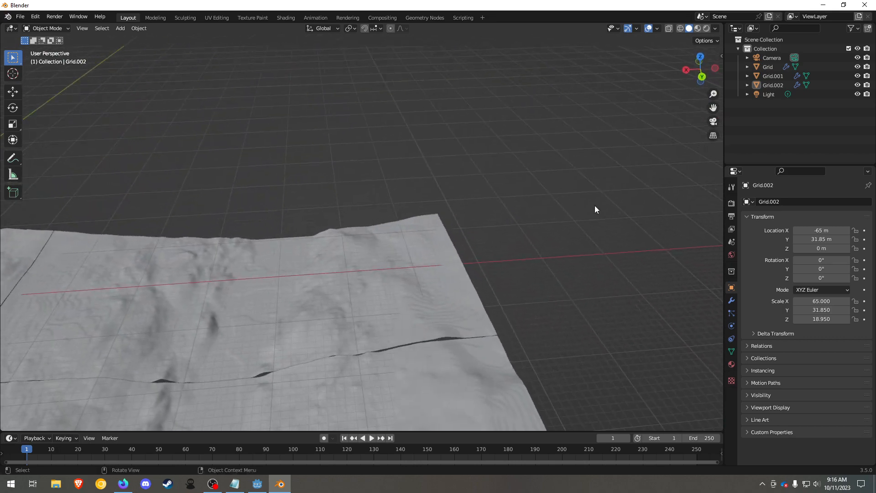
{"action": "scroll", "coordinate": [491, 315], "scroll_direction": "down", "scroll_amount": 6}
{"action": "middle_click_drag", "start_coordinate": [486, 334], "coordinate": [152, 162]}
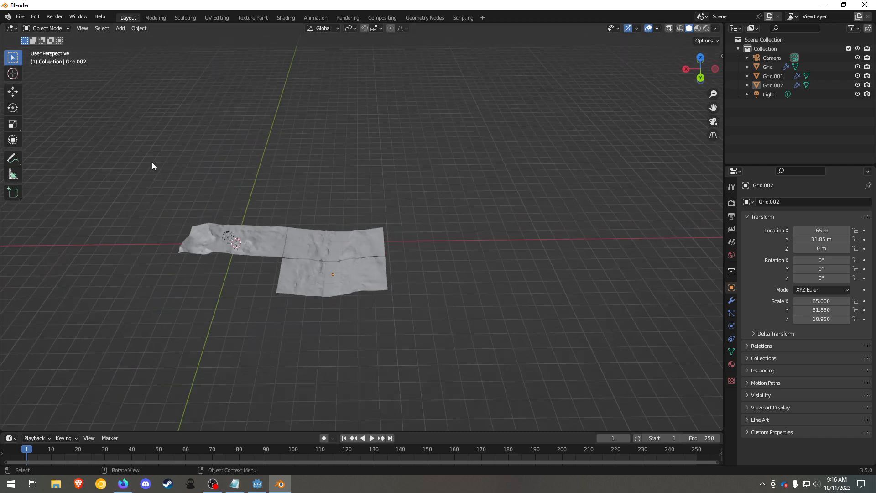
Export the three terrain tiles as a Wavefront OBJ named 1untitled.obj in the Tutorial folder
{"action": "left_click", "coordinate": [22, 20]}
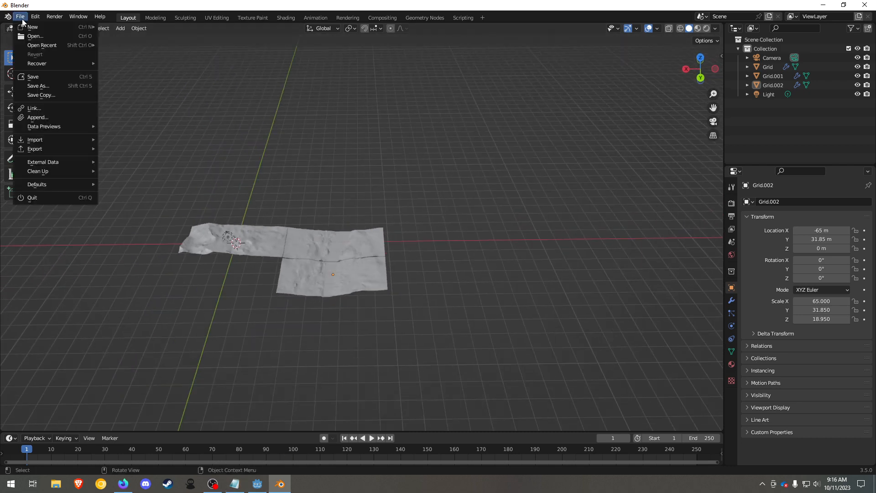
{"action": "mouse_move", "coordinate": [54, 149]}
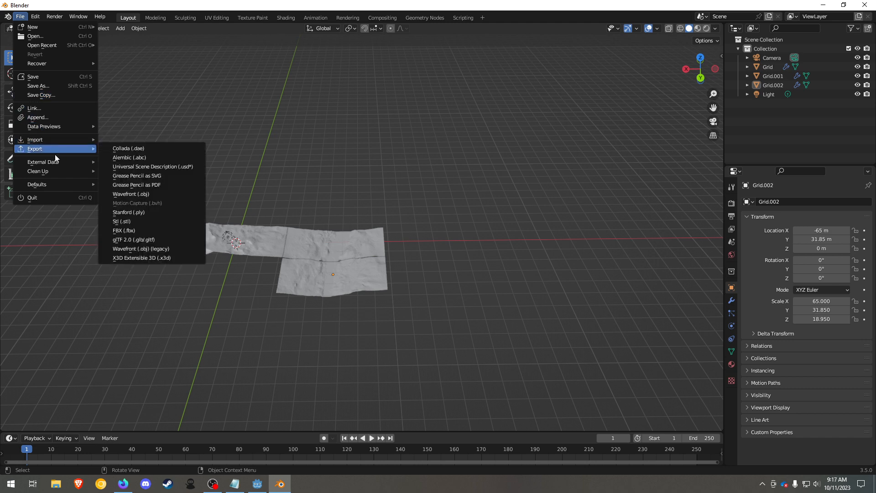
{"action": "left_click", "coordinate": [144, 195]}
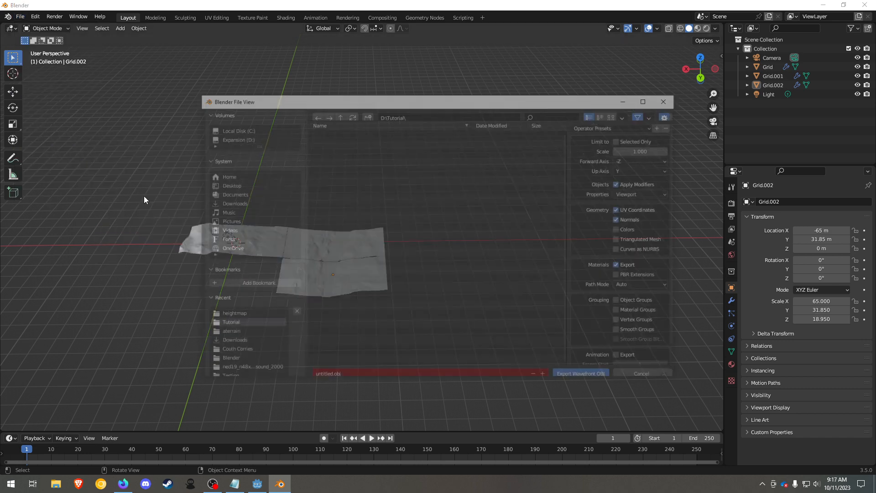
{"action": "left_click", "coordinate": [335, 370]}
{"action": "left_click", "coordinate": [334, 370]}
{"action": "left_click", "coordinate": [314, 371]}
{"action": "type", "text": "1"}
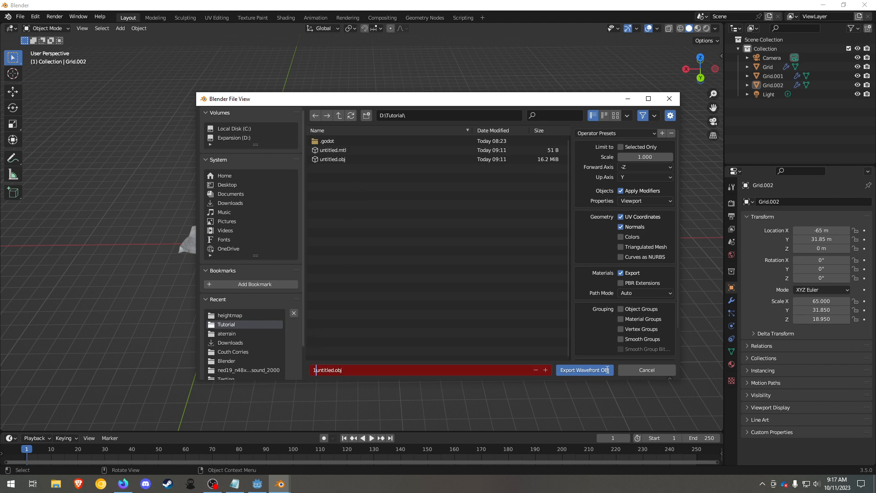
{"action": "left_click", "coordinate": [608, 370]}
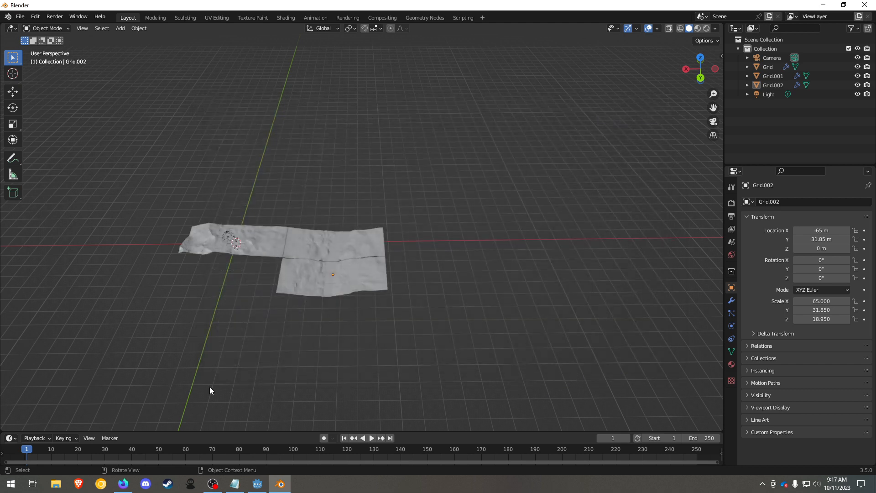
Switch to Godot and delete the StaticBody3D node together with its collision shape
{"action": "left_click", "coordinate": [258, 483]}
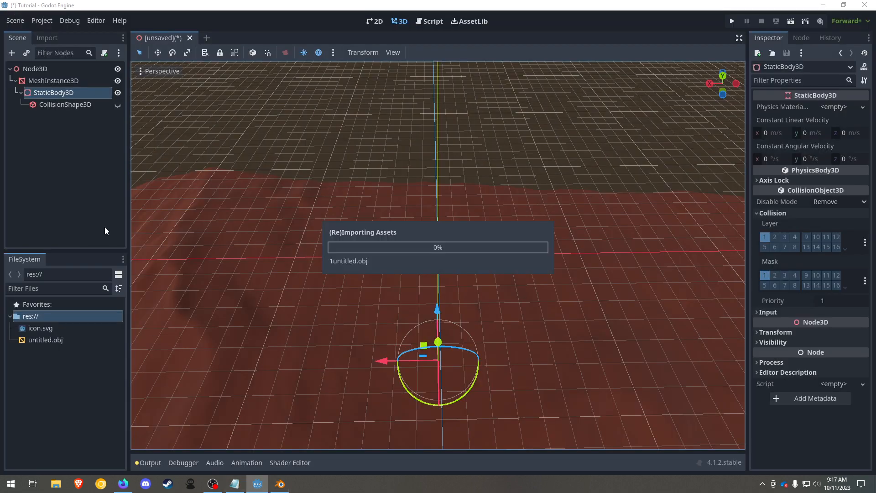
{"action": "right_click", "coordinate": [52, 95]}
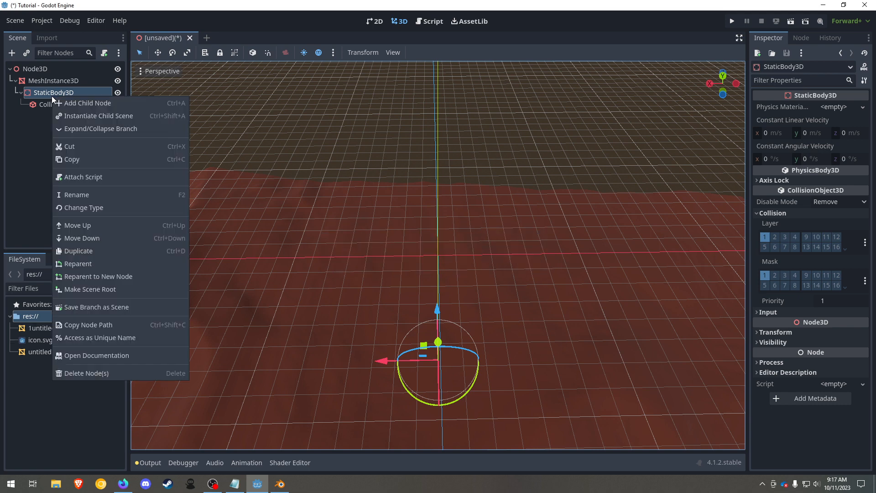
{"action": "left_click", "coordinate": [81, 373]}
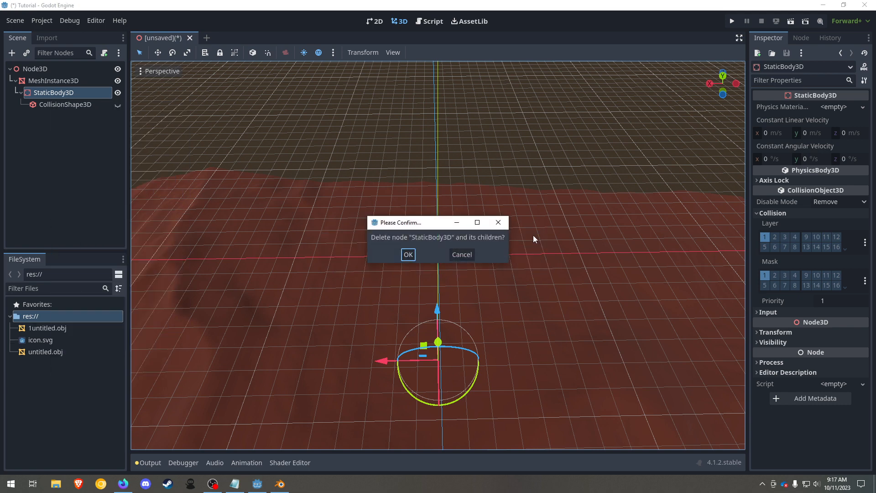
{"action": "left_click", "coordinate": [408, 255]}
Load 1untitled.obj as the mesh of the MeshInstance3D node
{"action": "left_click", "coordinate": [60, 82]}
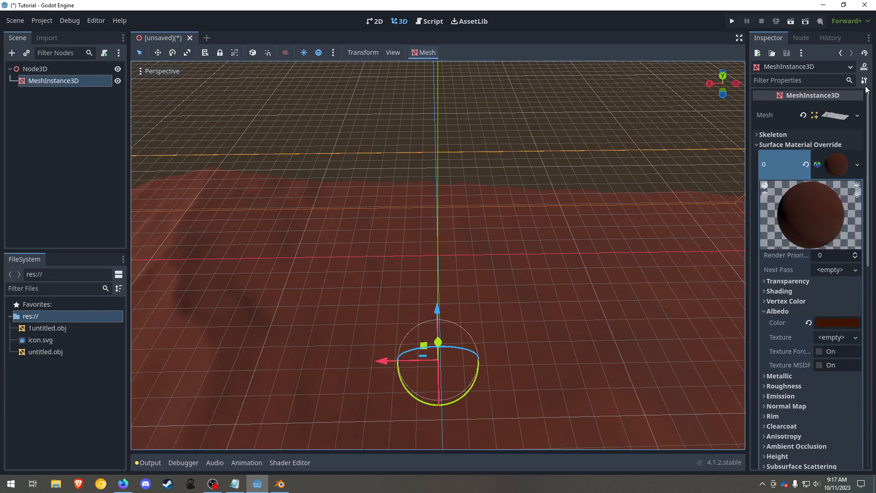
{"action": "left_click", "coordinate": [858, 116]}
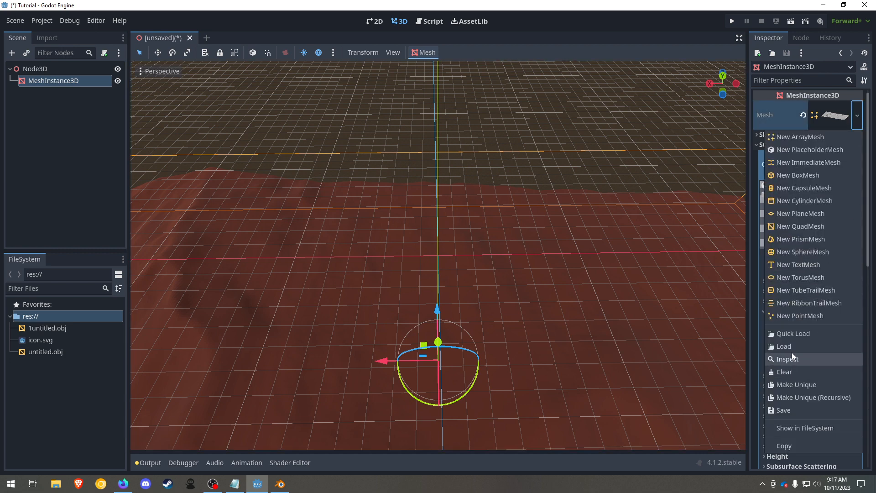
{"action": "left_click", "coordinate": [778, 347]}
{"action": "left_click", "coordinate": [319, 158]}
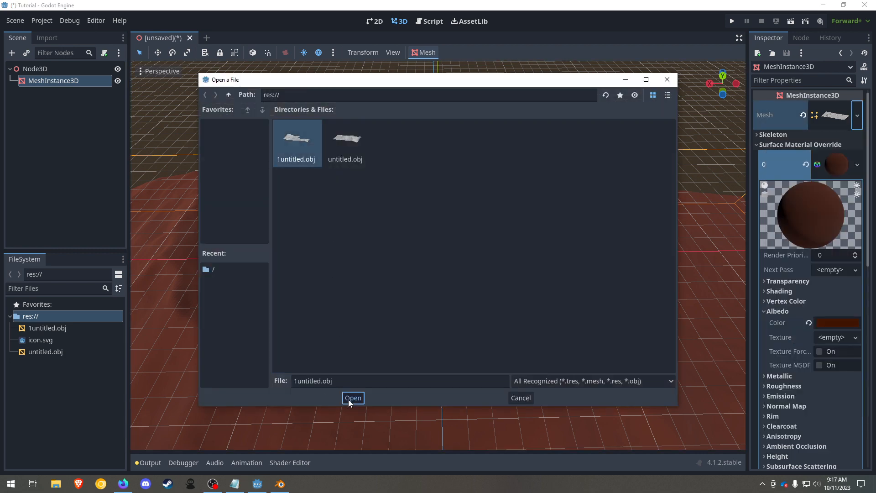
{"action": "left_click", "coordinate": [348, 399]}
Collapse the first surface material, create a new material in surface material override slot 1 and open its properties
{"action": "scroll", "coordinate": [510, 263], "scroll_direction": "up", "scroll_amount": 2}
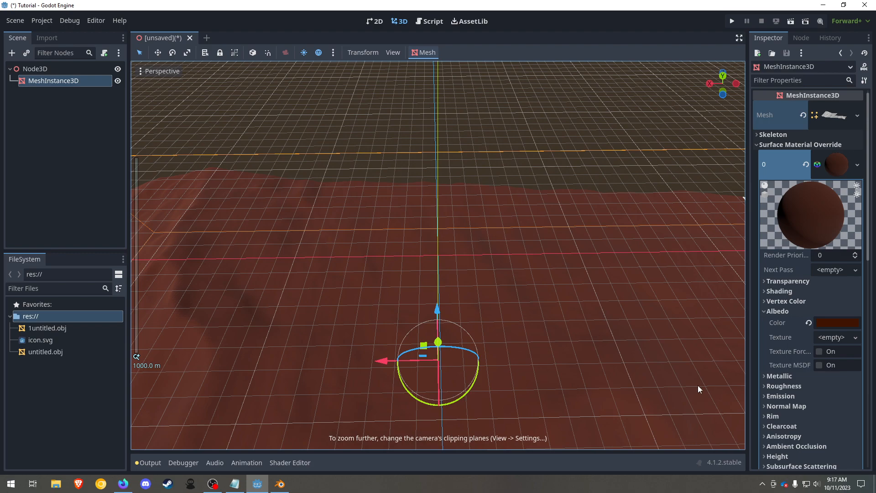
{"action": "left_click", "coordinate": [839, 164]}
{"action": "scroll", "coordinate": [490, 383], "scroll_direction": "down", "scroll_amount": 3}
{"action": "middle_click_drag", "start_coordinate": [490, 382], "coordinate": [451, 361]}
{"action": "left_click_drag", "start_coordinate": [439, 336], "coordinate": [494, 368]}
{"action": "middle_click_drag", "start_coordinate": [494, 368], "coordinate": [651, 210]}
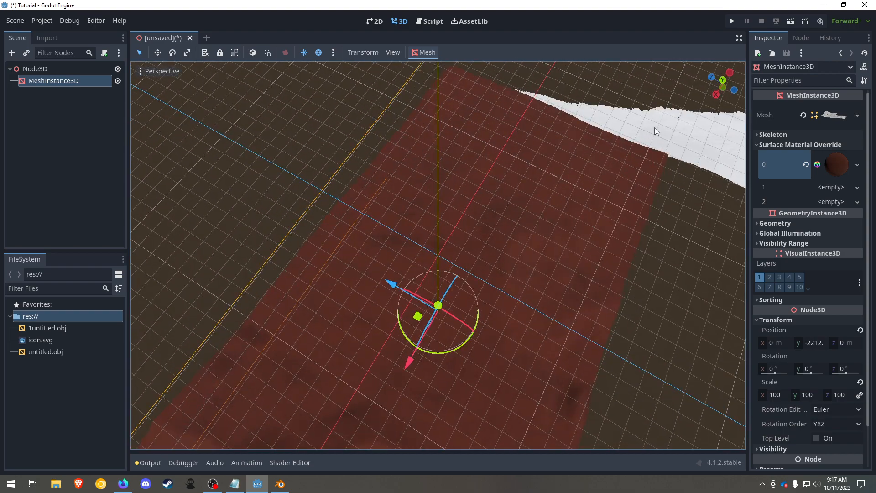
{"action": "left_click", "coordinate": [857, 187]}
{"action": "left_click", "coordinate": [841, 203]}
{"action": "left_click", "coordinate": [839, 201]}
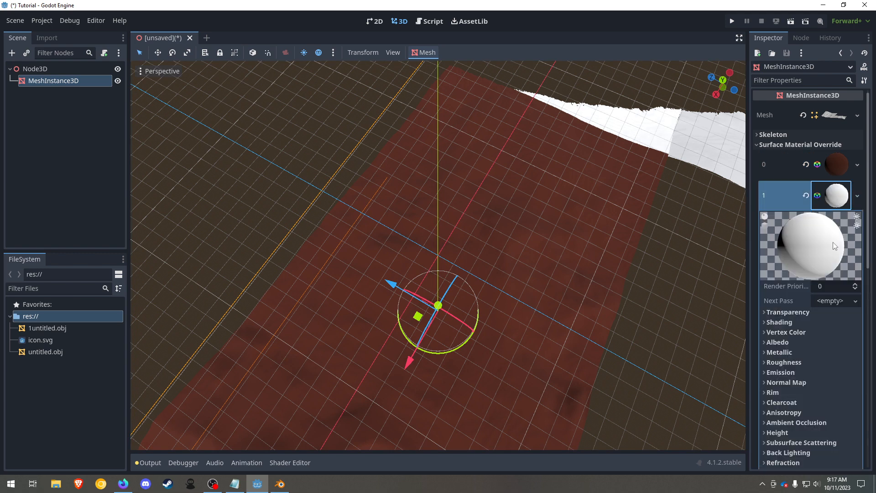
Set the albedo color of the material in surface material override slot 1 to ff5eff and collapse its properties
{"action": "left_click", "coordinate": [762, 340]}
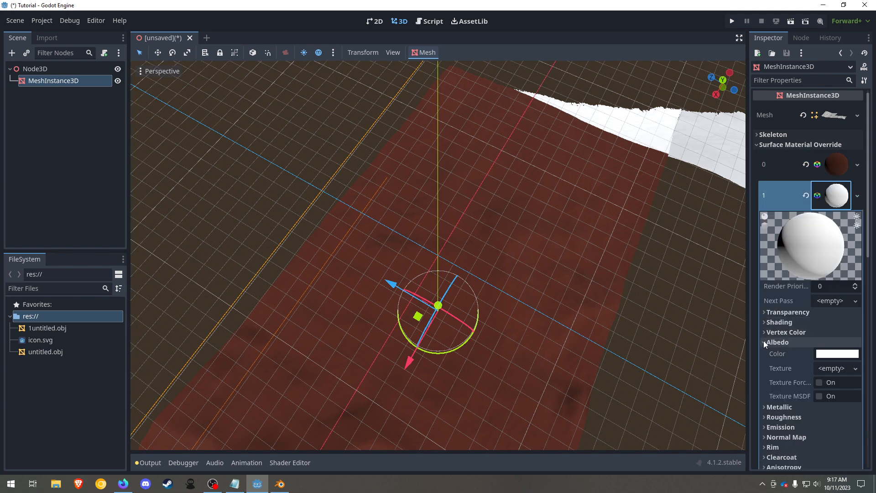
{"action": "left_click", "coordinate": [837, 354]}
{"action": "left_click", "coordinate": [781, 261]}
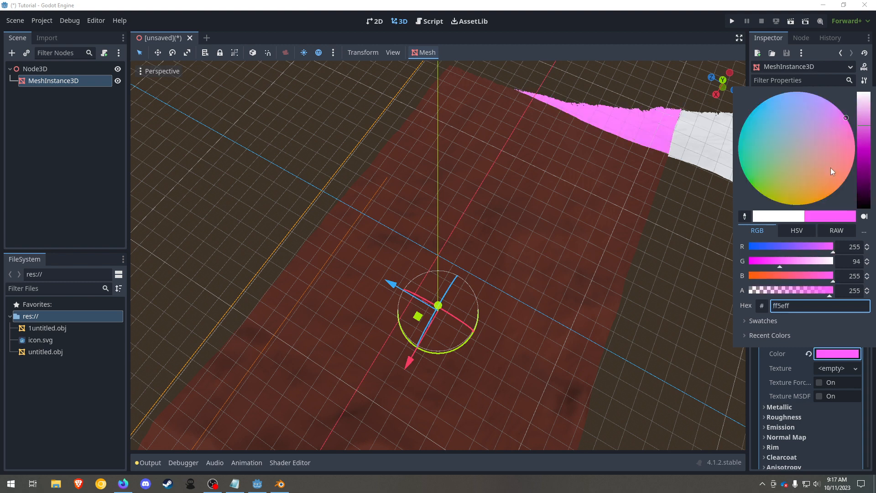
{"action": "left_click", "coordinate": [704, 172]}
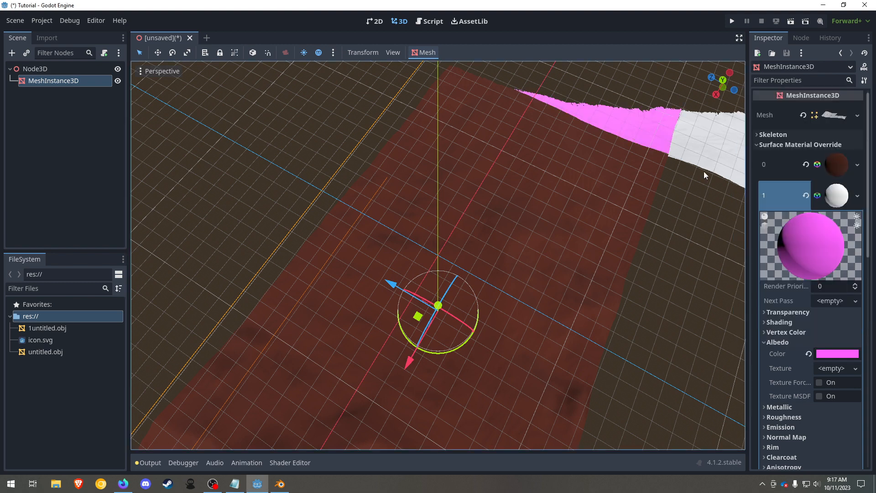
{"action": "left_click", "coordinate": [843, 196]}
Create a new material in surface material override slot 2 and set its albedo color to 1bffff
{"action": "left_click", "coordinate": [844, 216]}
{"action": "left_click", "coordinate": [843, 232]}
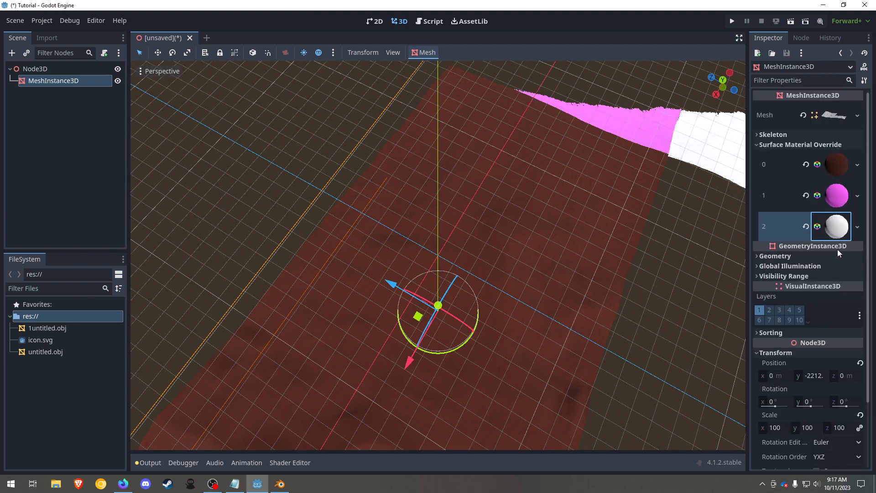
{"action": "left_click", "coordinate": [839, 228]}
{"action": "left_click", "coordinate": [813, 373]}
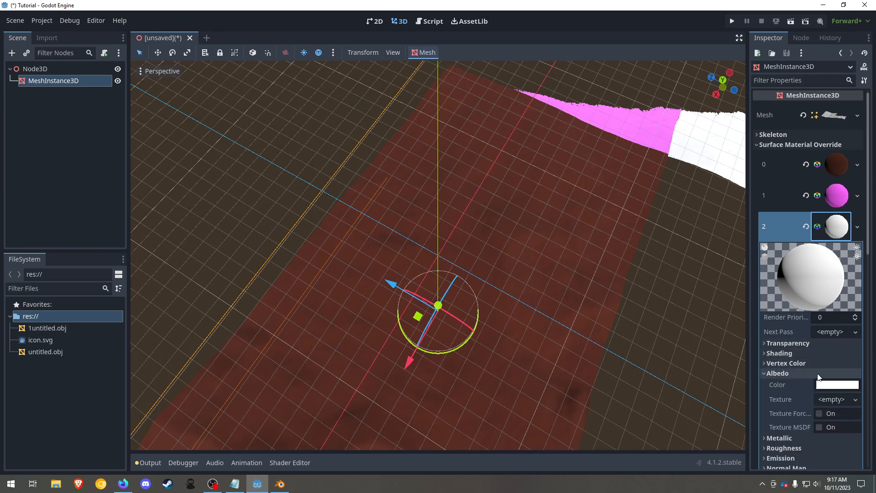
{"action": "left_click", "coordinate": [836, 384]}
{"action": "left_click", "coordinate": [760, 278]}
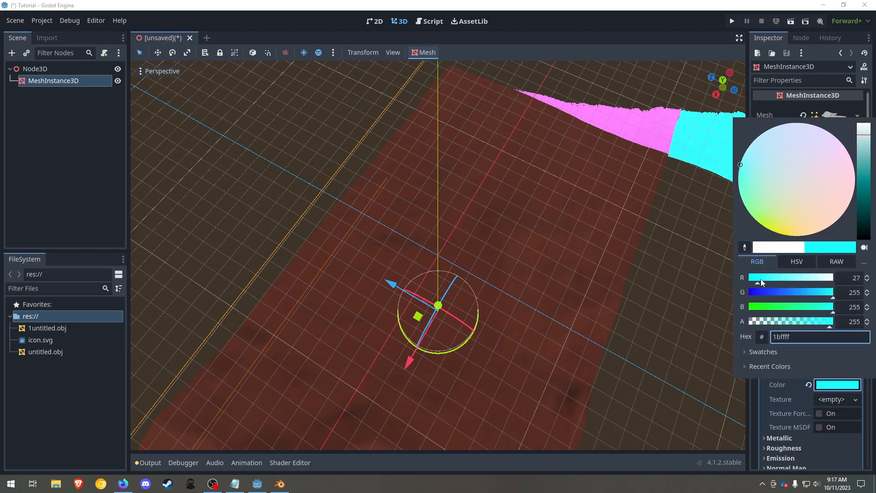
{"action": "left_click", "coordinate": [724, 236]}
{"action": "middle_click_drag", "start_coordinate": [693, 307], "coordinate": [693, 325]}
{"action": "middle_click_drag", "start_coordinate": [692, 213], "coordinate": [683, 213]}
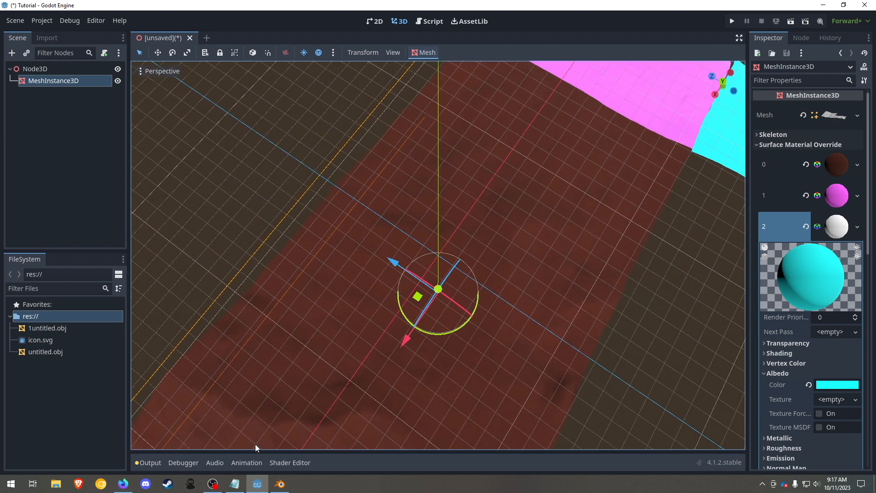
Switch to Blender, select the terrain tiles in turn and display the modifiers of the Grid tile
{"action": "left_click", "coordinate": [275, 481]}
{"action": "left_click", "coordinate": [358, 281]}
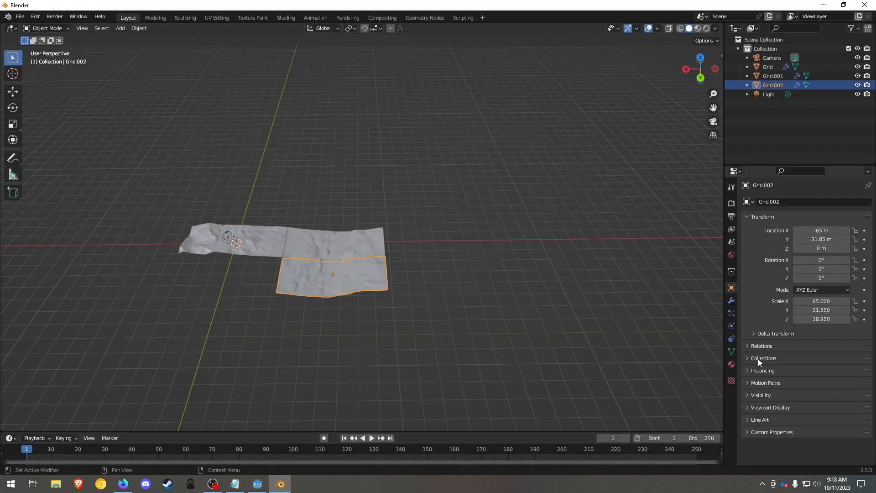
{"action": "left_click", "coordinate": [367, 250]}
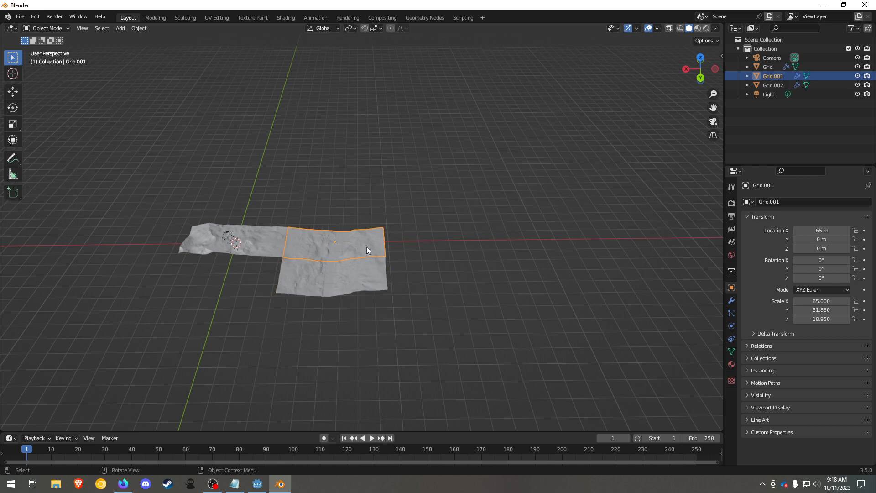
{"action": "left_click", "coordinate": [365, 282]}
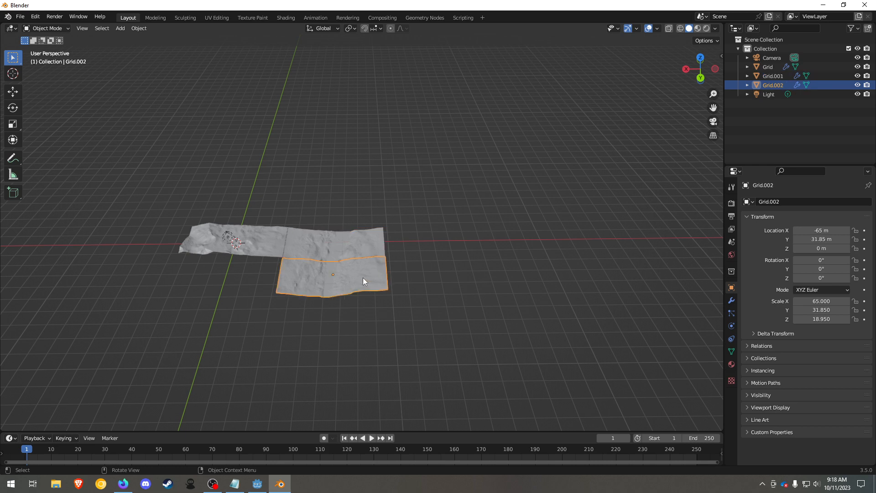
{"action": "left_click", "coordinate": [274, 247]}
{"action": "middle_click_drag", "start_coordinate": [344, 301], "coordinate": [392, 269]}
{"action": "scroll", "coordinate": [311, 345], "scroll_direction": "up", "scroll_amount": 3}
{"action": "left_click", "coordinate": [732, 301]}
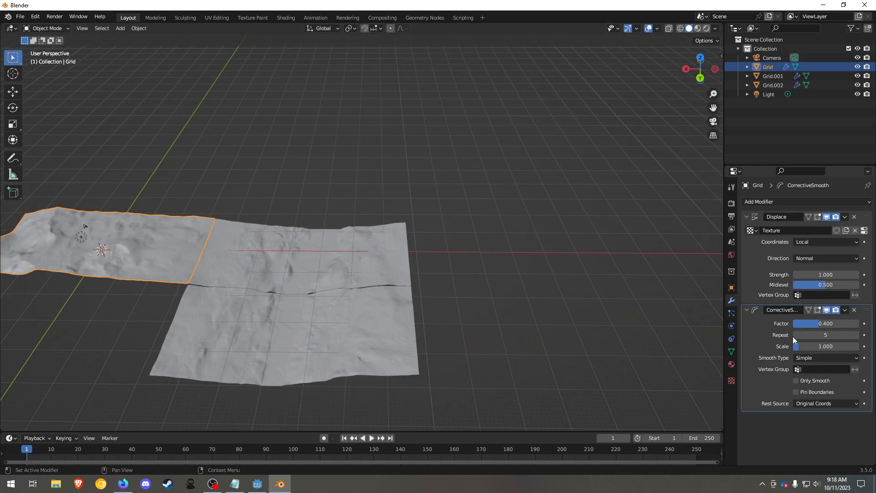